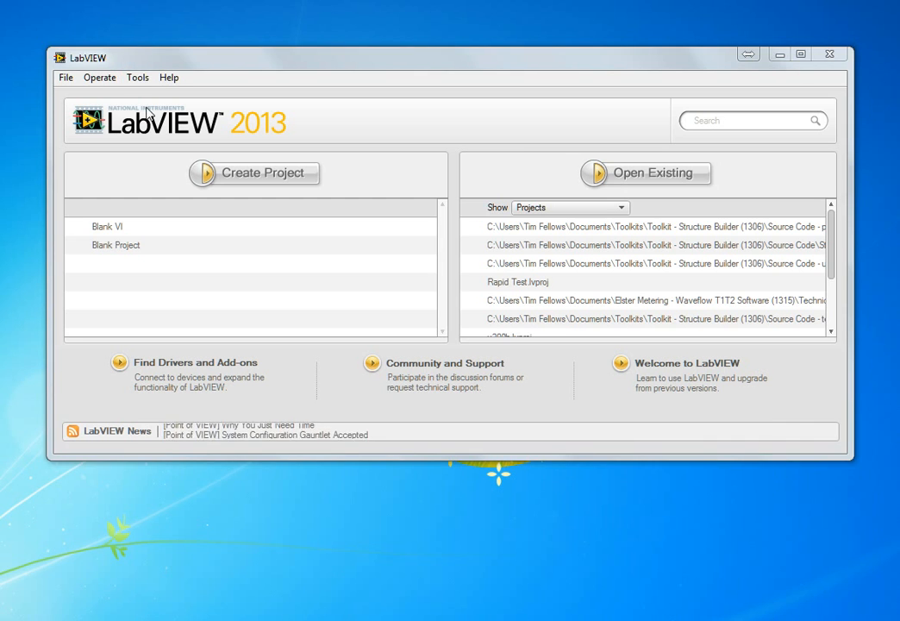
# Launch Structure Builder from the LiveWires Automation add-on tools.
pyautogui.click(140, 84)
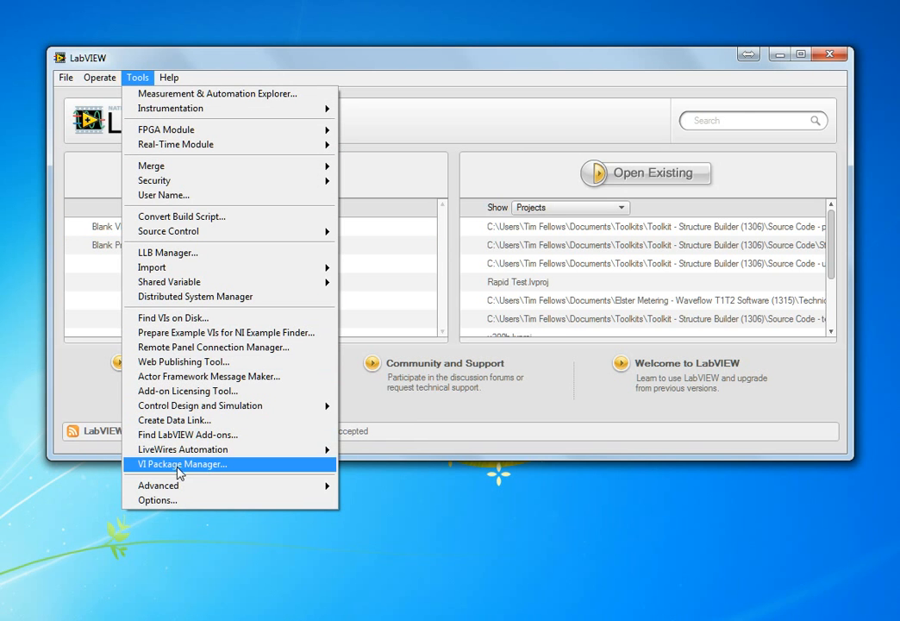
pyautogui.moveTo(189, 451)
pyautogui.moveTo(405, 449)
pyautogui.click(454, 452)
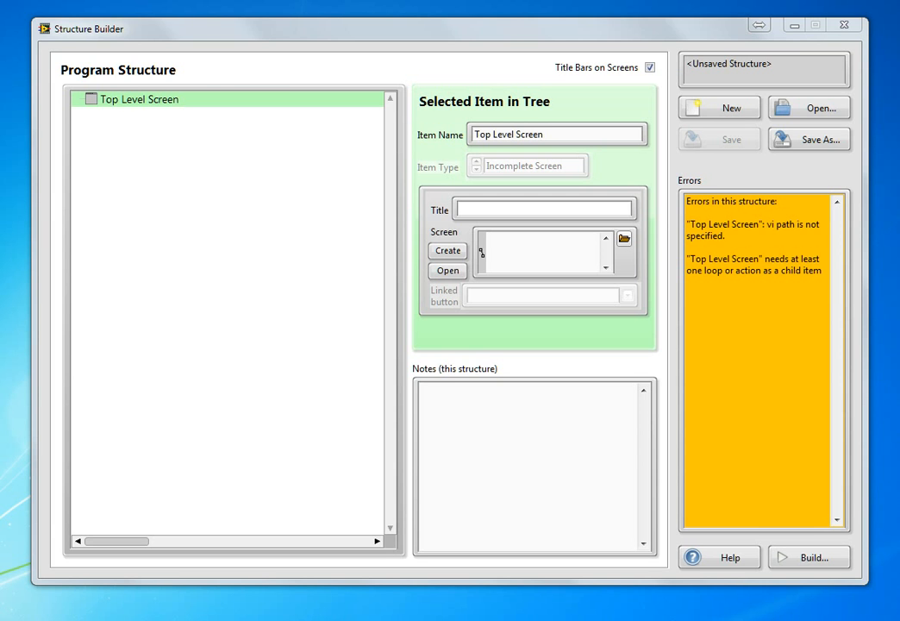
# Create a blank screen VI for the Top Level Screen and close it without saving.
pyautogui.click(446, 252)
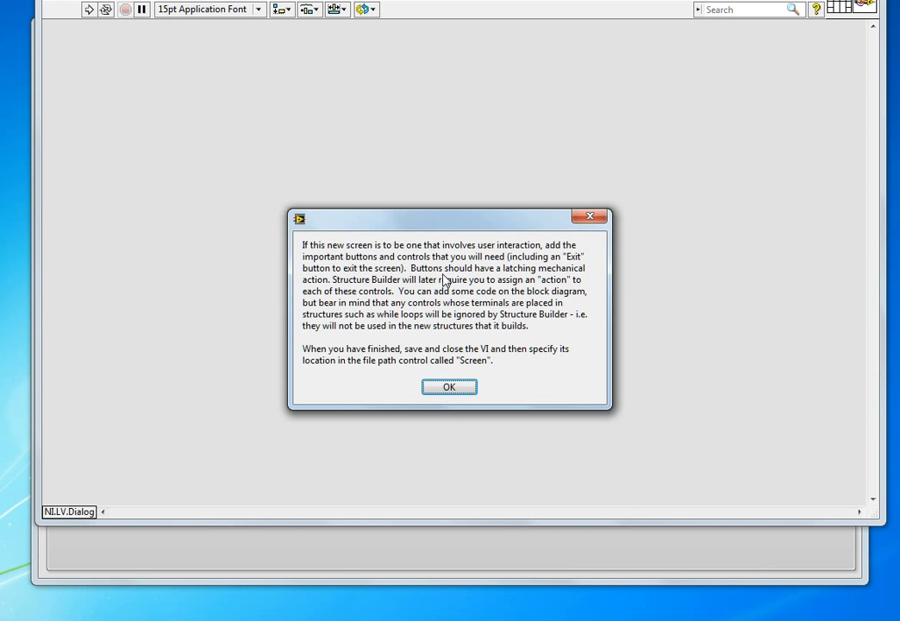
pyautogui.click(448, 387)
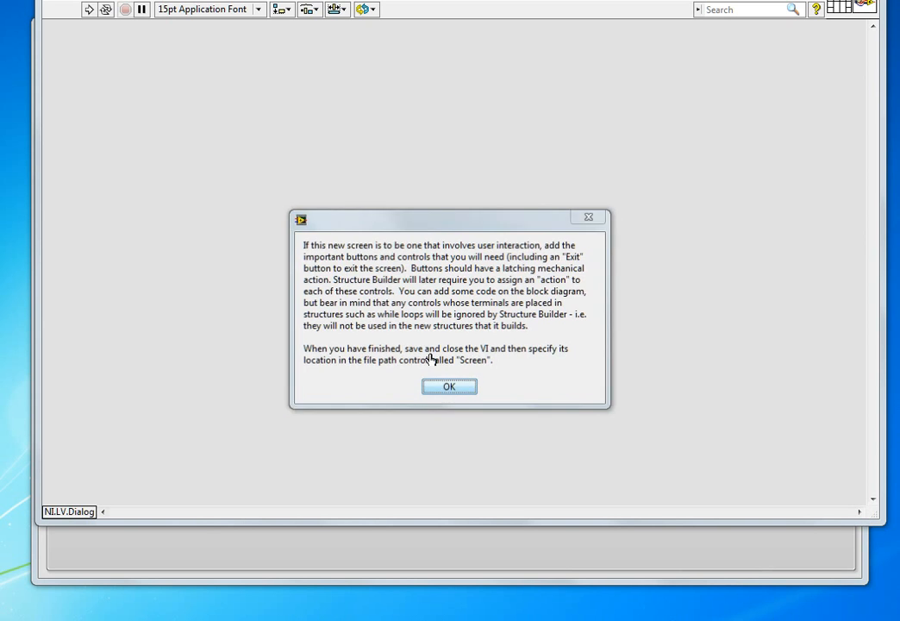
pyautogui.moveTo(284, 0); pyautogui.dragTo(256, 27)
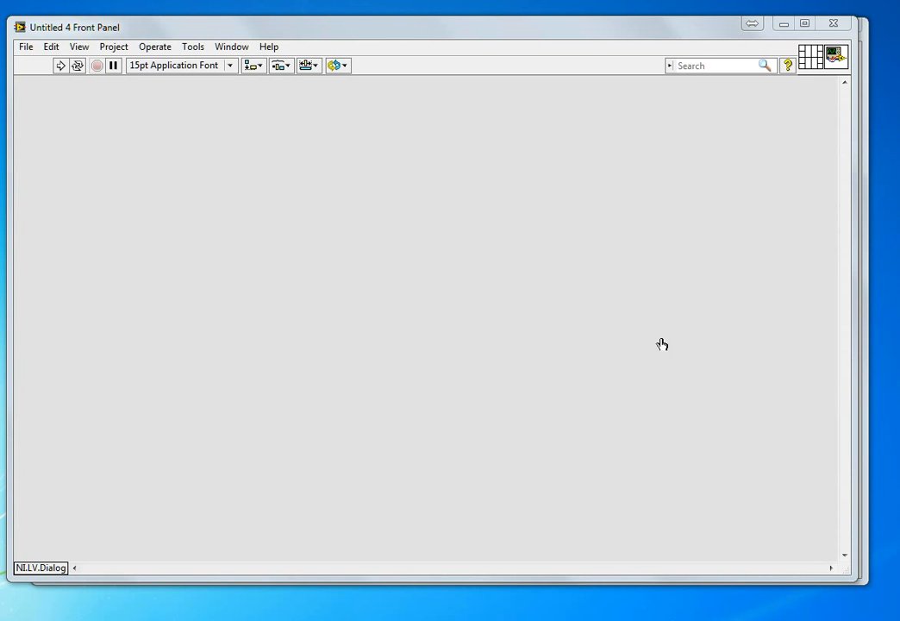
pyautogui.click(843, 28)
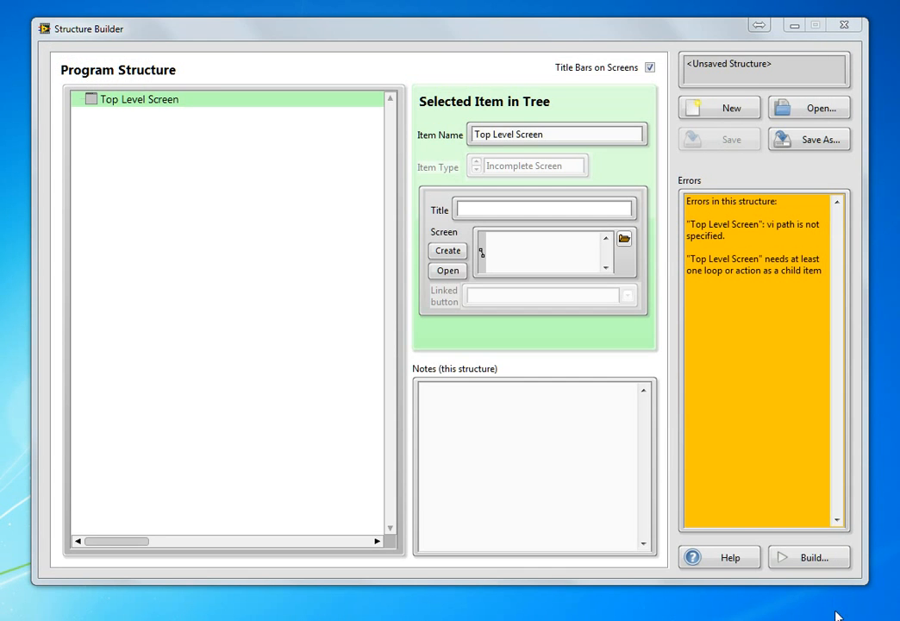
# Assign the existing My Top Level Screen.vi from the Screens folder of My New Applaiction to the Top Level Screen.
pyautogui.click(622, 238)
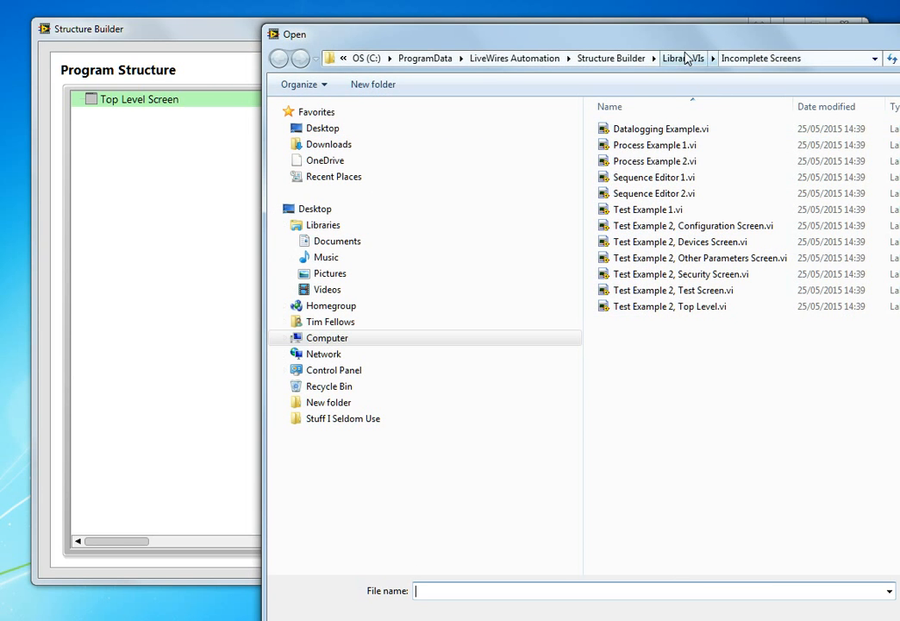
pyautogui.click(643, 59)
pyautogui.doubleClick(617, 146)
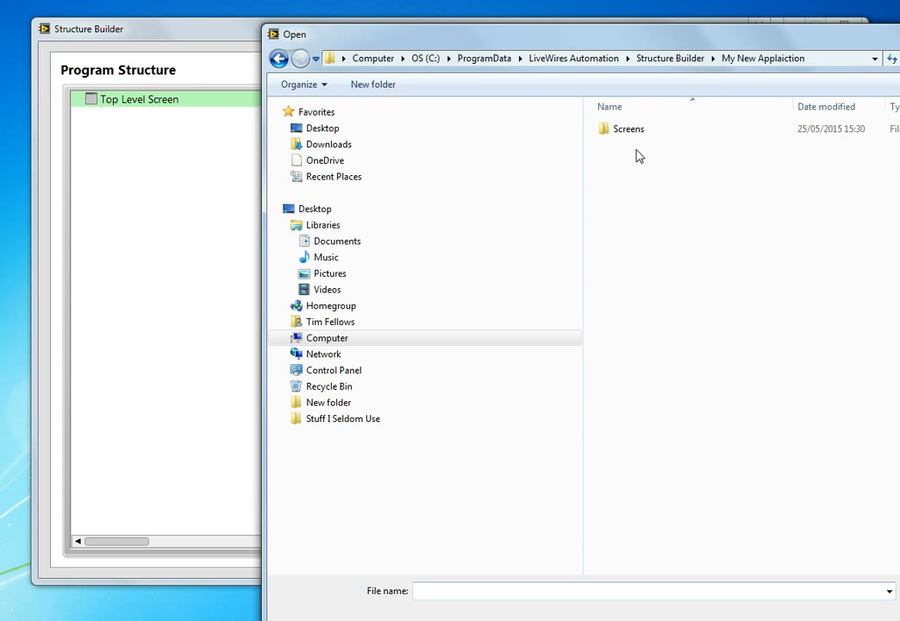
pyautogui.doubleClick(609, 132)
pyautogui.doubleClick(609, 132)
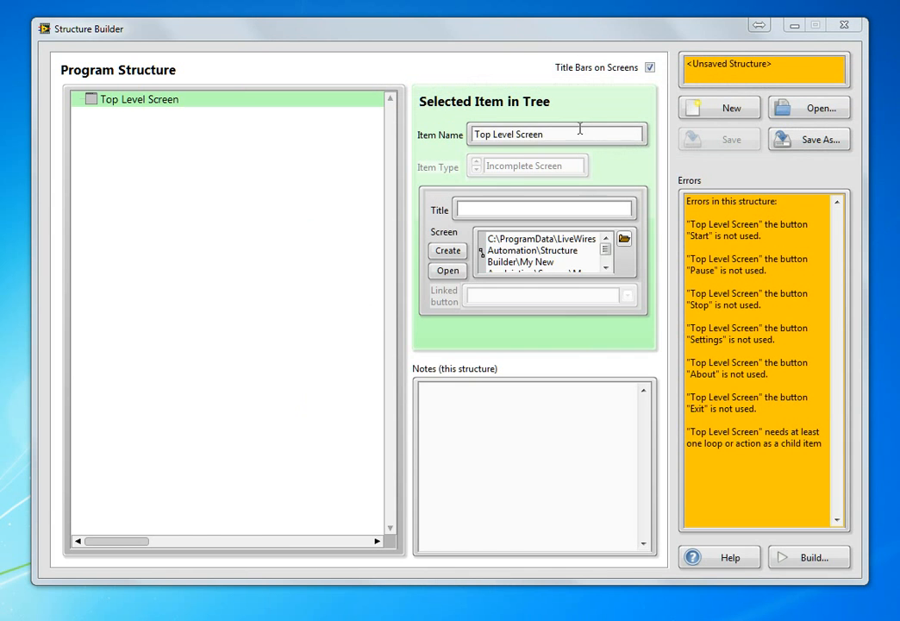
# Open the Top Level Screen's VI, examine its front panel buttons and block diagram terminals, and close it.
pyautogui.click(447, 271)
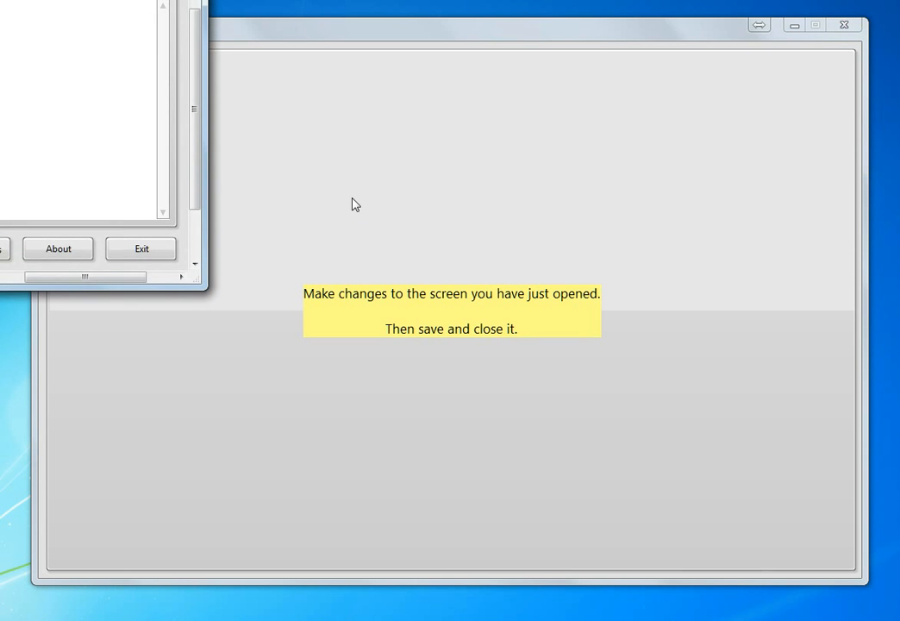
pyautogui.moveTo(55, 0); pyautogui.dragTo(414, 125)
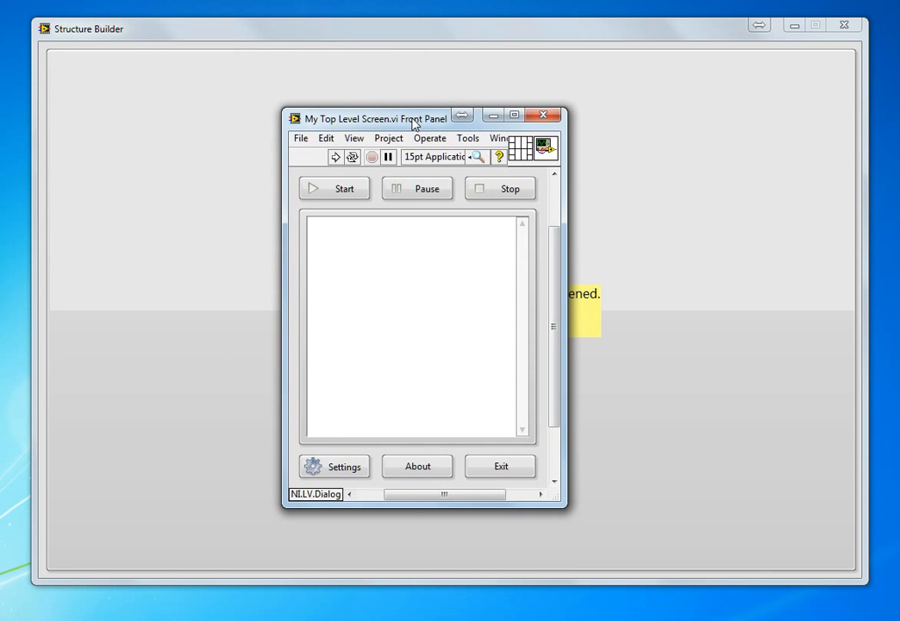
pyautogui.hotkey('ctrl', 'e')
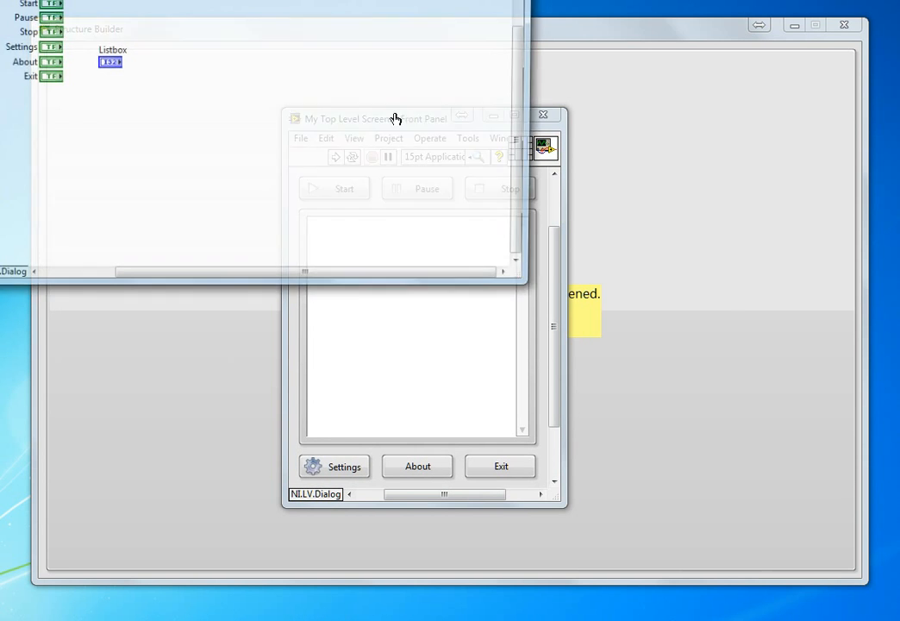
pyautogui.moveTo(182, 0); pyautogui.dragTo(374, 92)
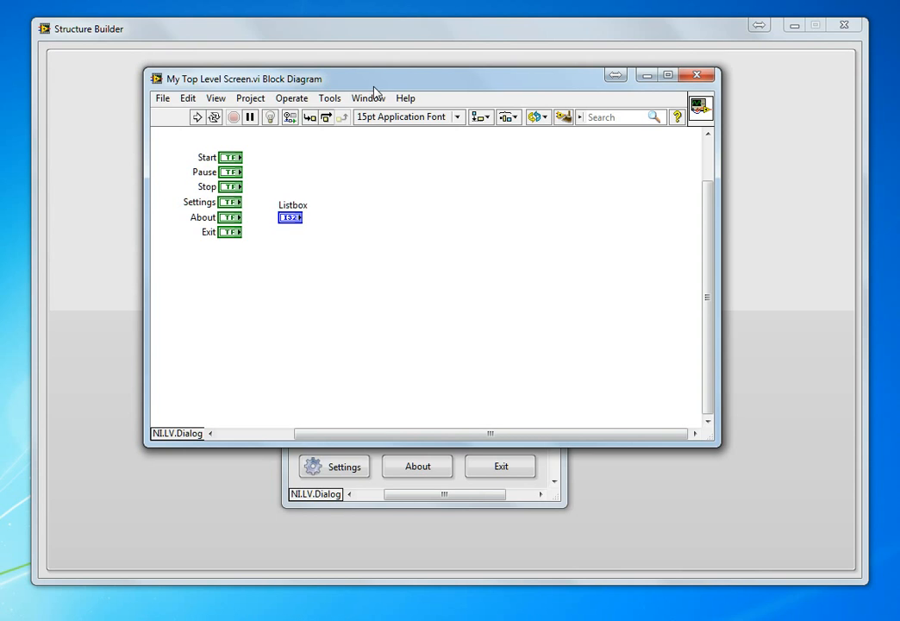
pyautogui.click(337, 495)
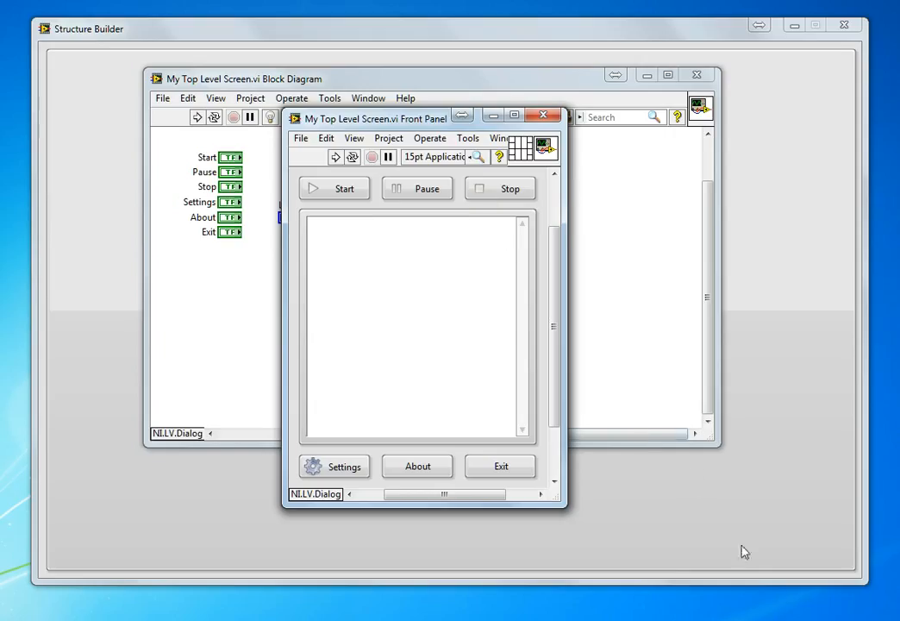
pyautogui.click(741, 619)
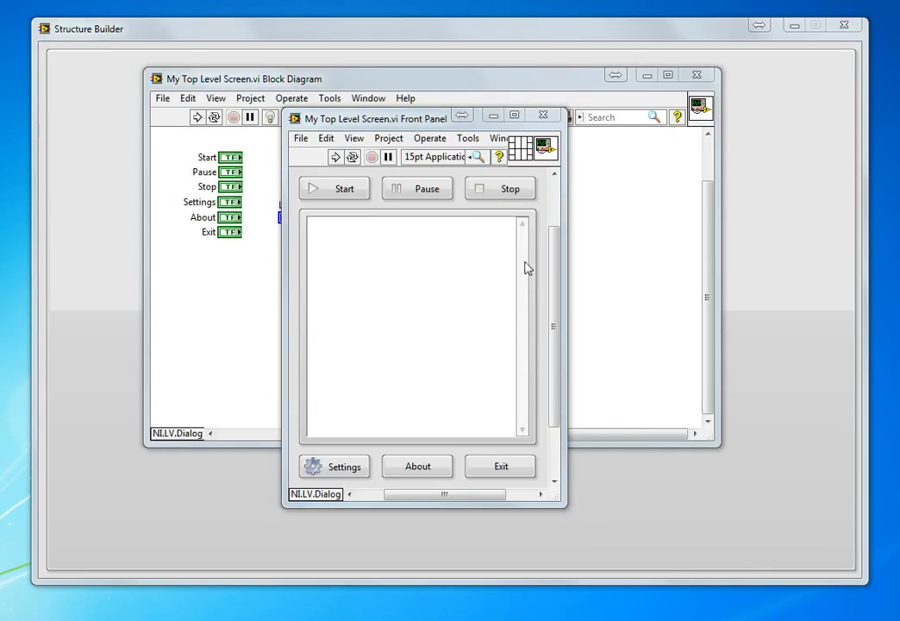
pyautogui.click(543, 116)
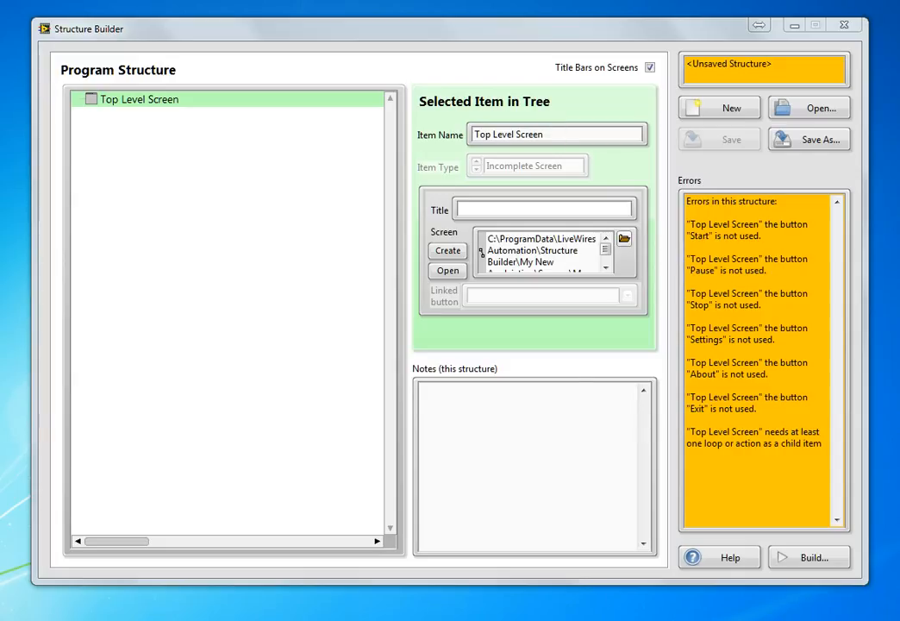
# Add a loop under the Top Level Screen and a new child item inside that loop.
pyautogui.rightClick(90, 98)
pyautogui.click(113, 107)
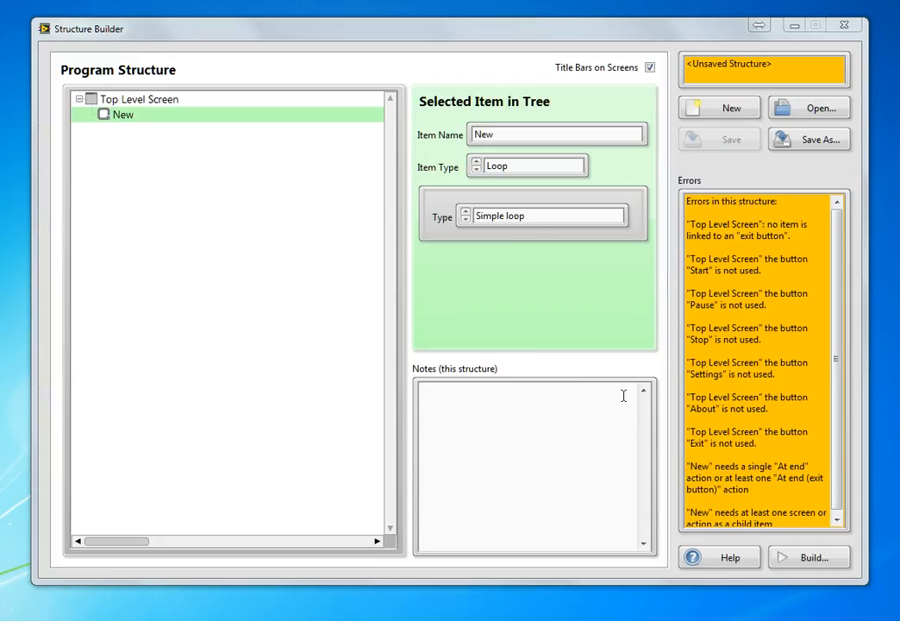
pyautogui.click(531, 219)
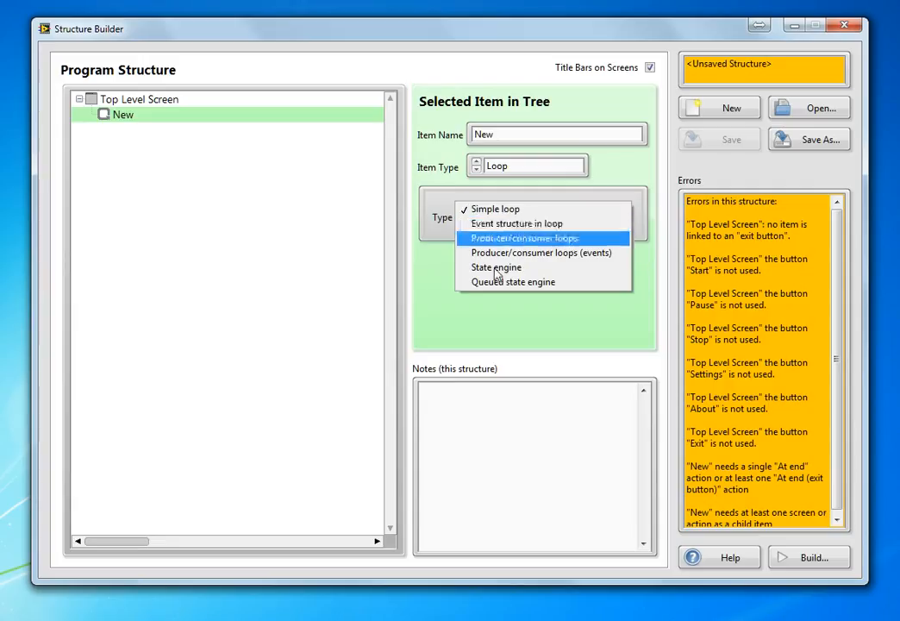
pyautogui.click(487, 312)
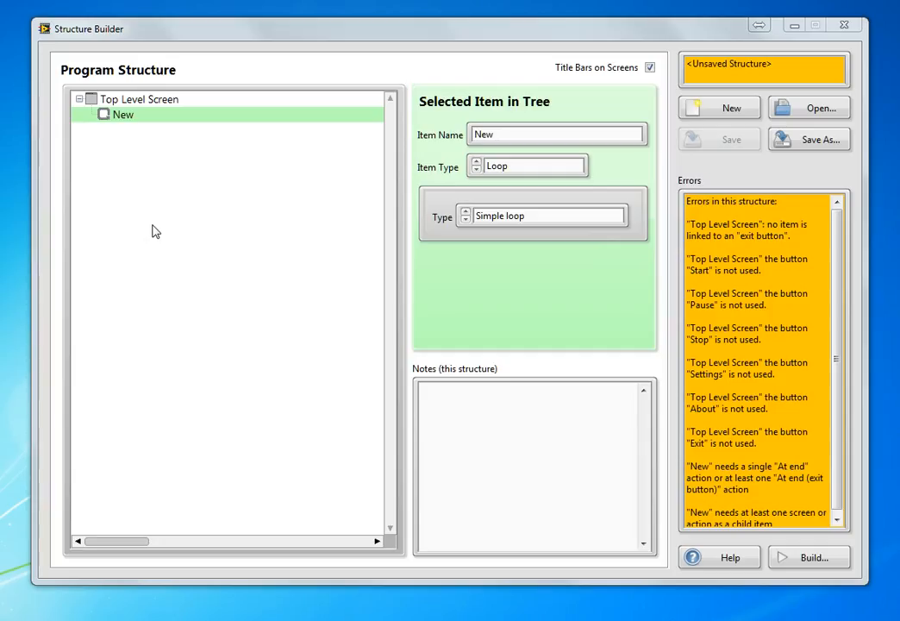
pyautogui.rightClick(175, 113)
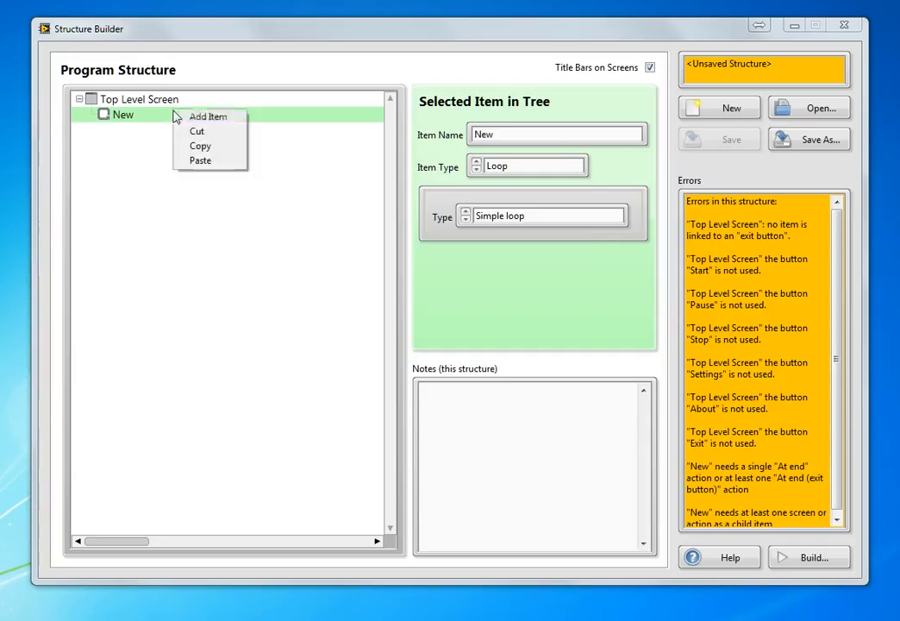
pyautogui.click(203, 117)
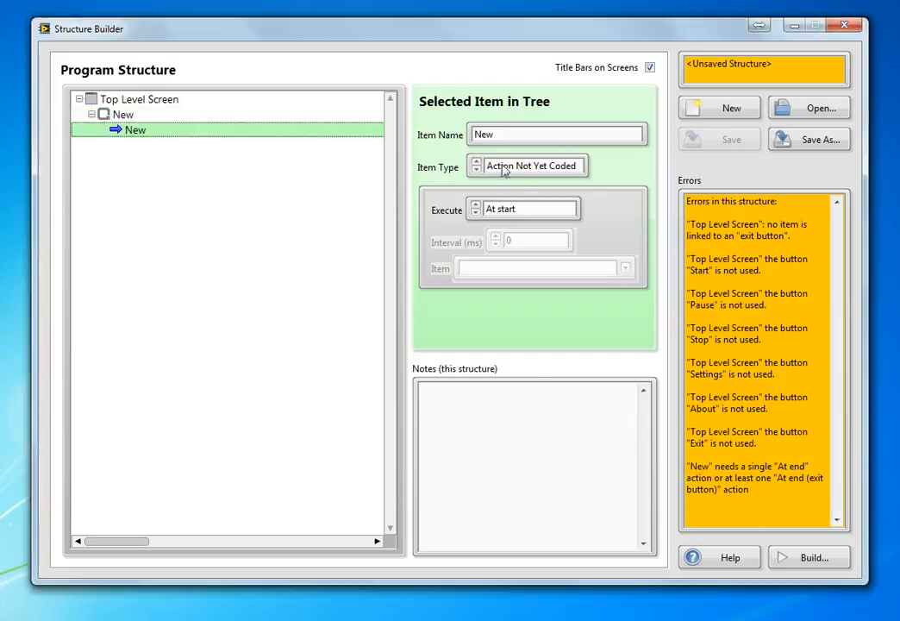
# Try the Complete Screen type on the loop's child item, and return it to Action Not Yet Coded.
pyautogui.click(521, 169)
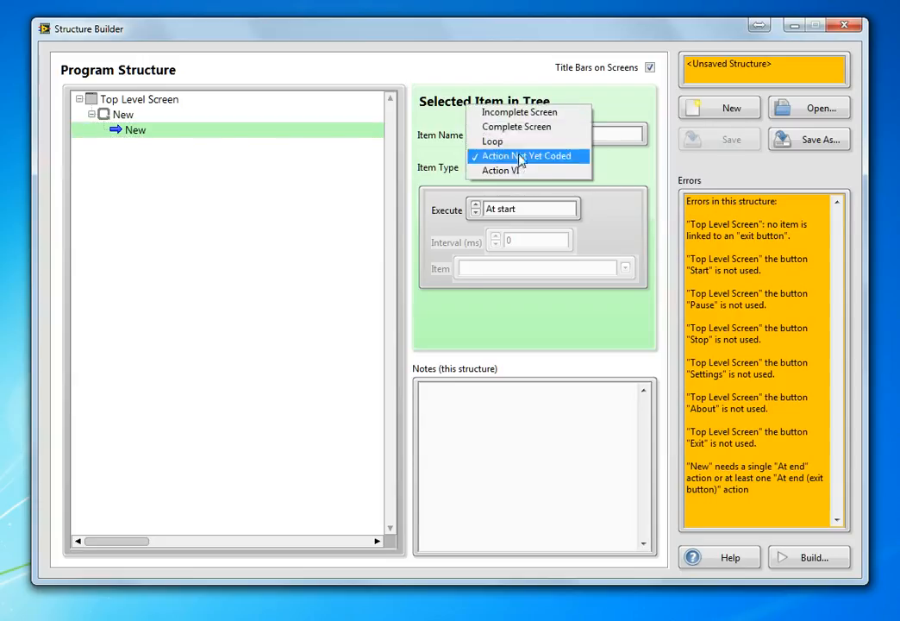
pyautogui.click(518, 129)
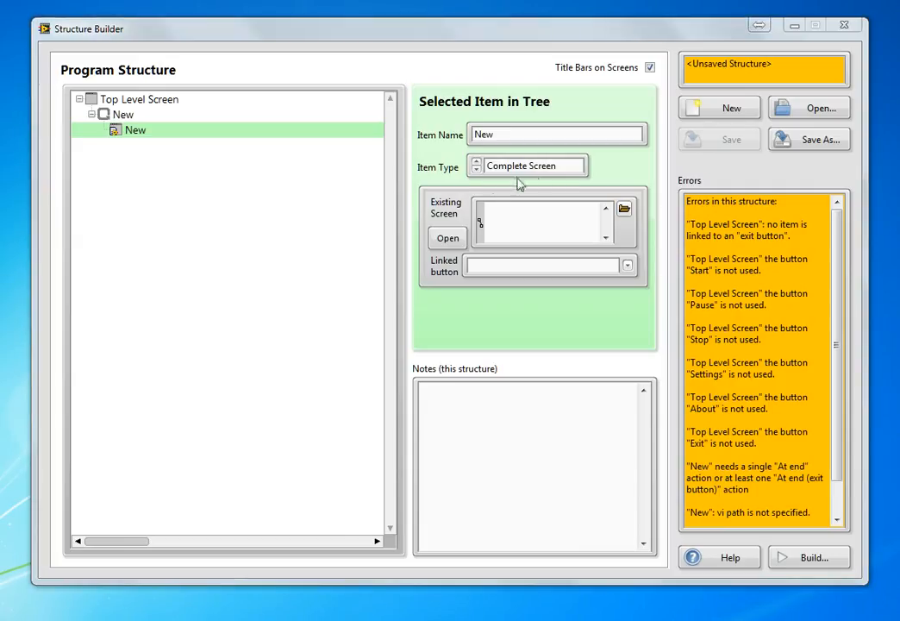
pyautogui.click(538, 172)
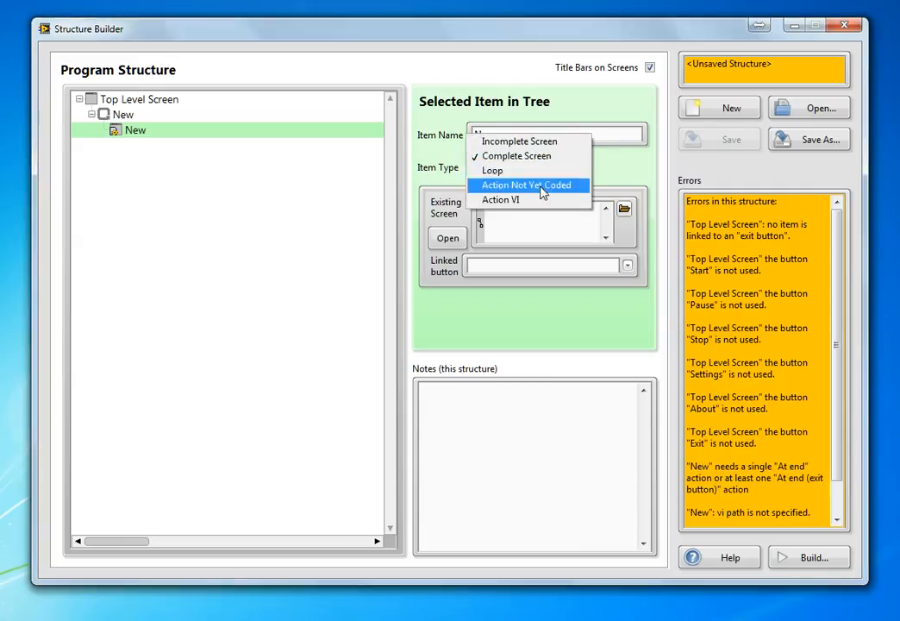
pyautogui.click(541, 186)
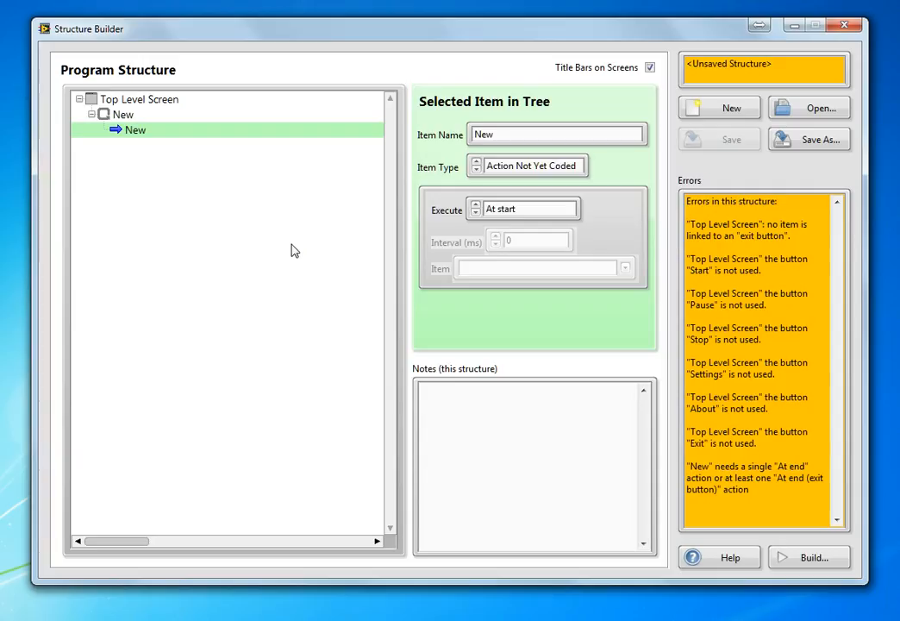
# Try executing the child action at end via an exit button, and return its execution to At start.
pyautogui.click(504, 210)
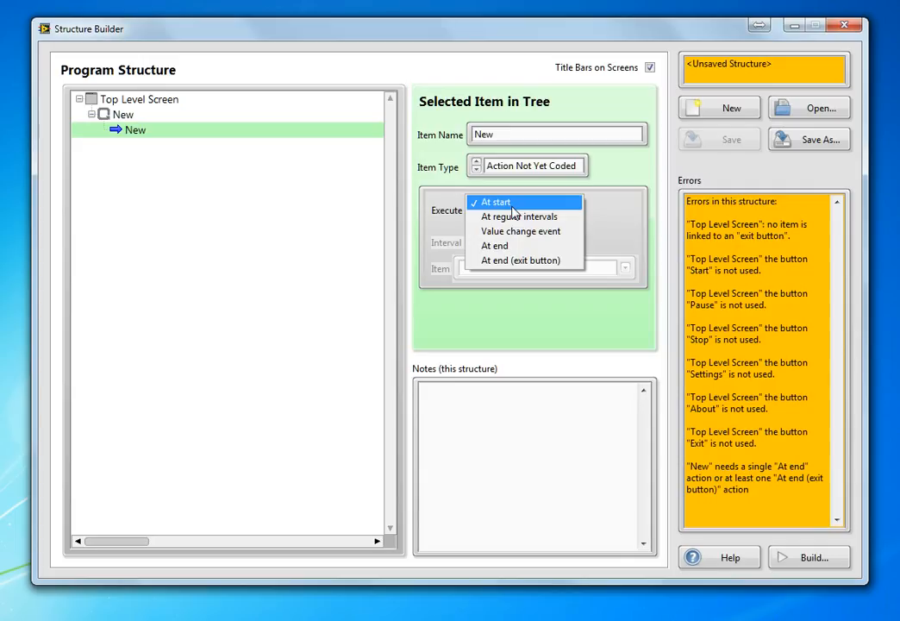
pyautogui.click(522, 261)
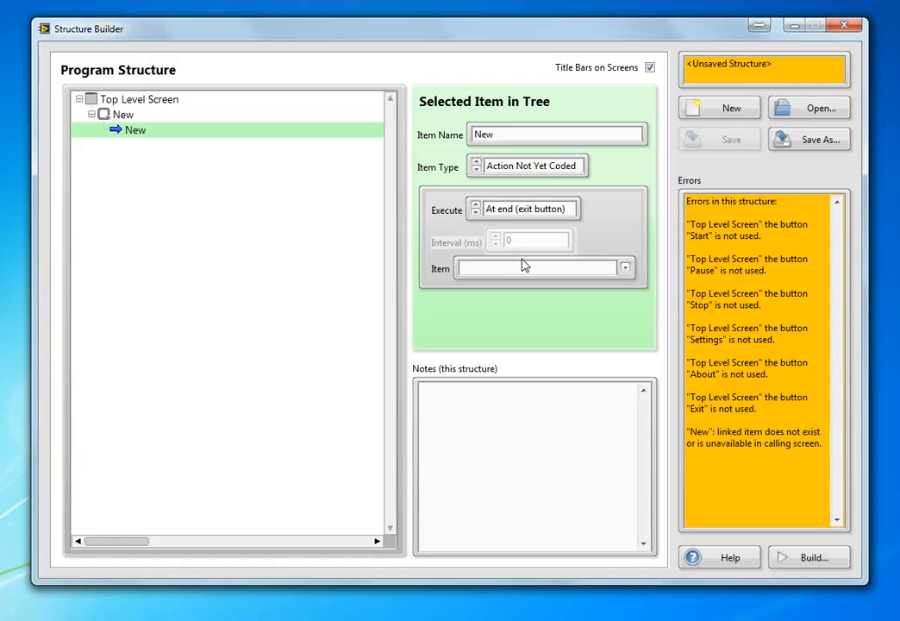
pyautogui.click(536, 210)
pyautogui.click(527, 185)
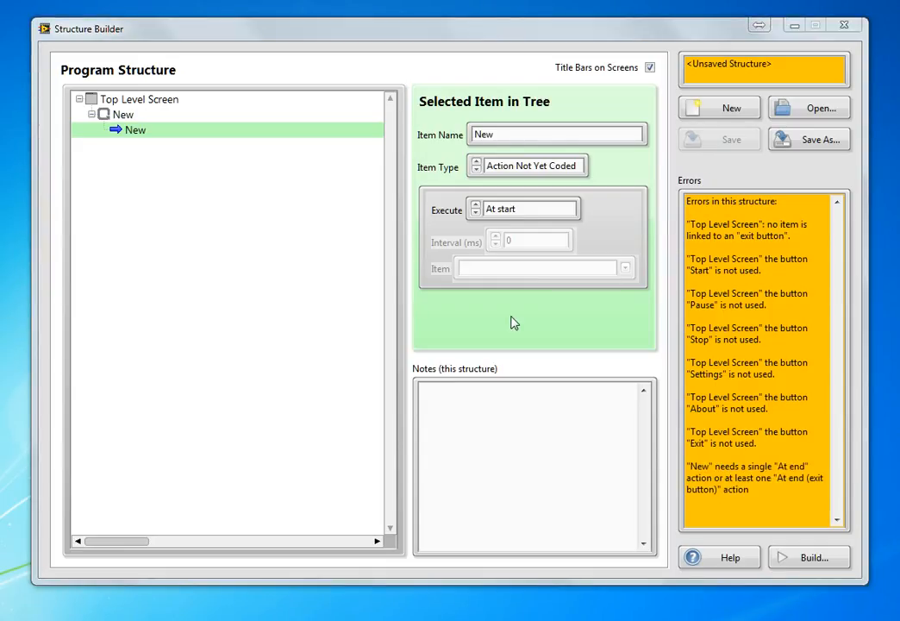
# Set the loop's child item type to Action VI.
pyautogui.click(539, 168)
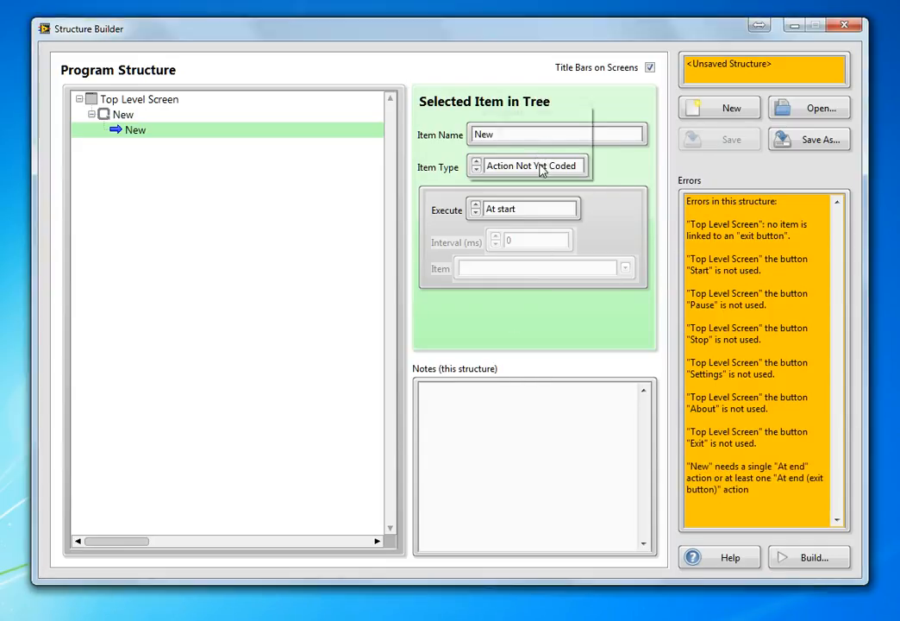
pyautogui.click(541, 172)
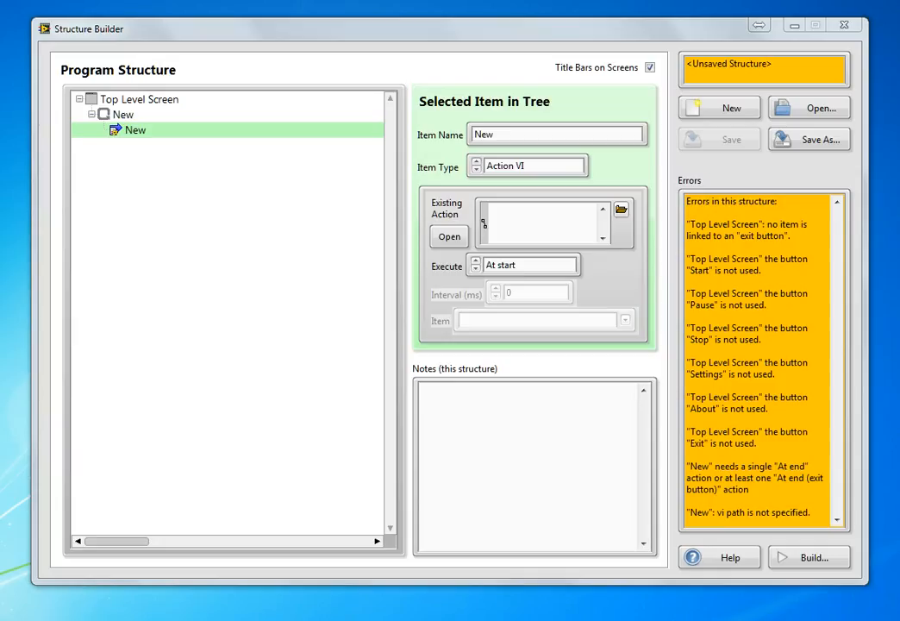
# Rename the loop under the Top Level Screen as Process Loop and set its loop type to State engine.
pyautogui.click(123, 114)
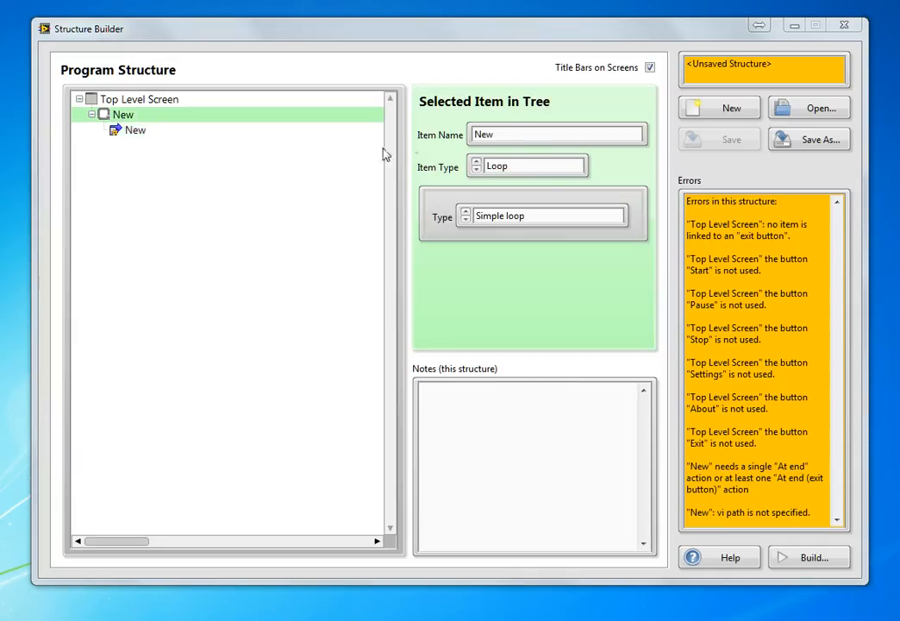
pyautogui.moveTo(518, 134); pyautogui.dragTo(450, 117)
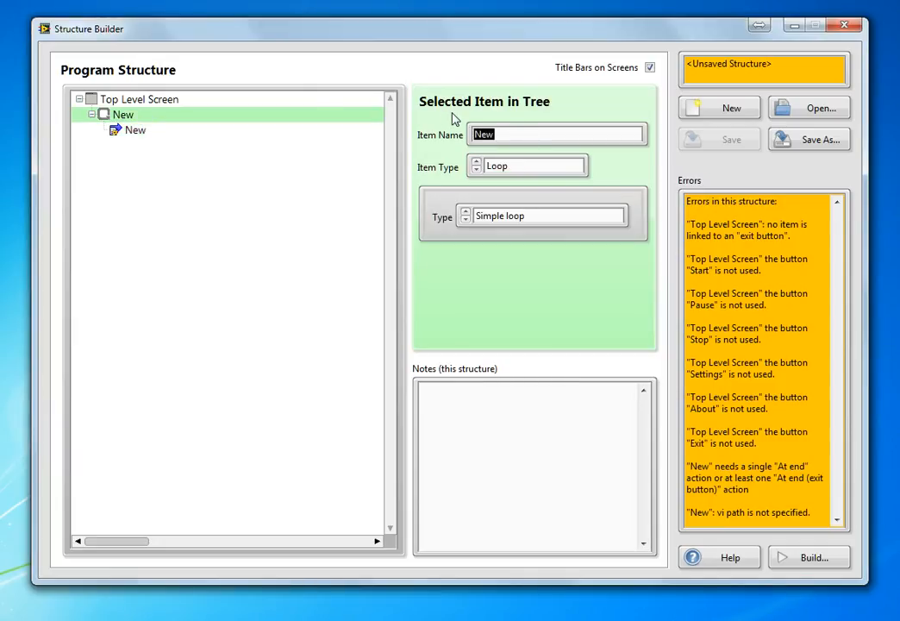
pyautogui.write('Process Lo')
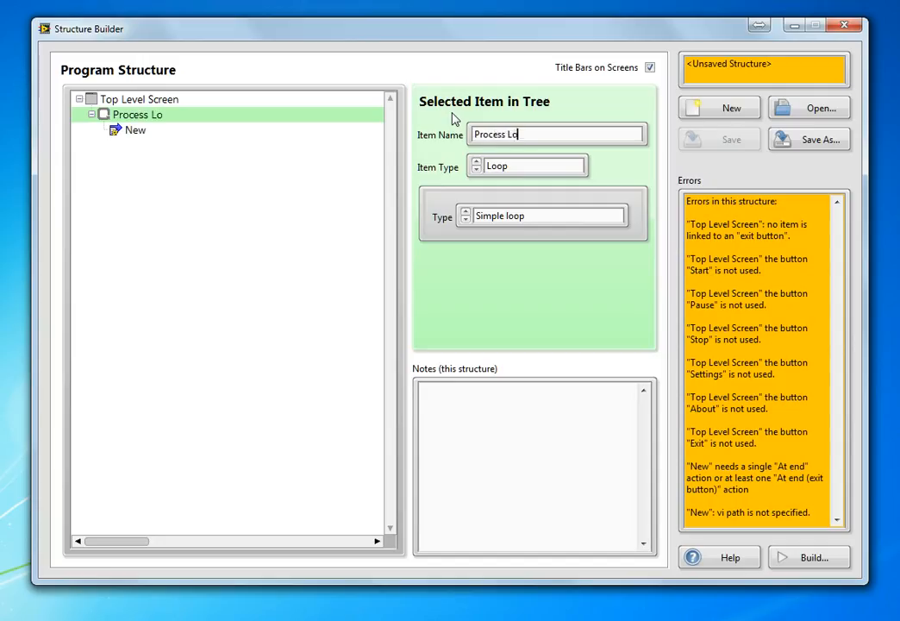
pyautogui.write('op')
pyautogui.click(496, 222)
pyautogui.click(504, 267)
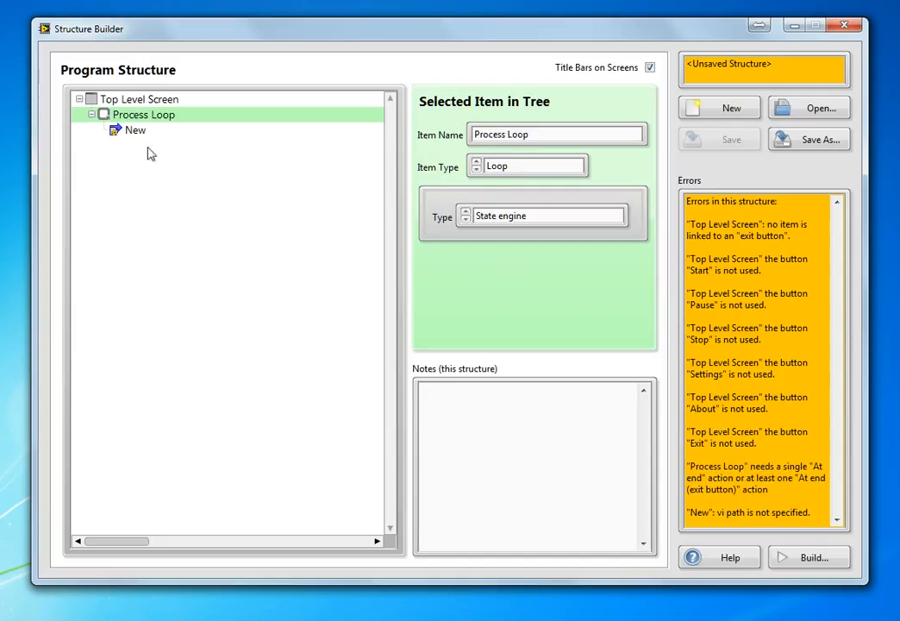
# Make the Process Loop's child item an Action Not Yet Coded, executed on a value change event of the Start item.
pyautogui.click(131, 130)
pyautogui.click(520, 169)
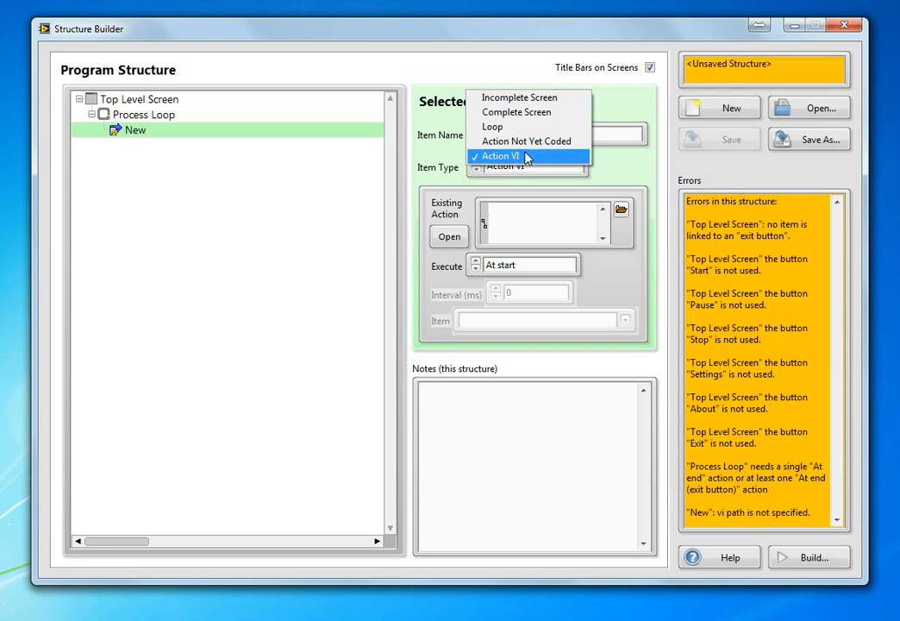
pyautogui.click(497, 140)
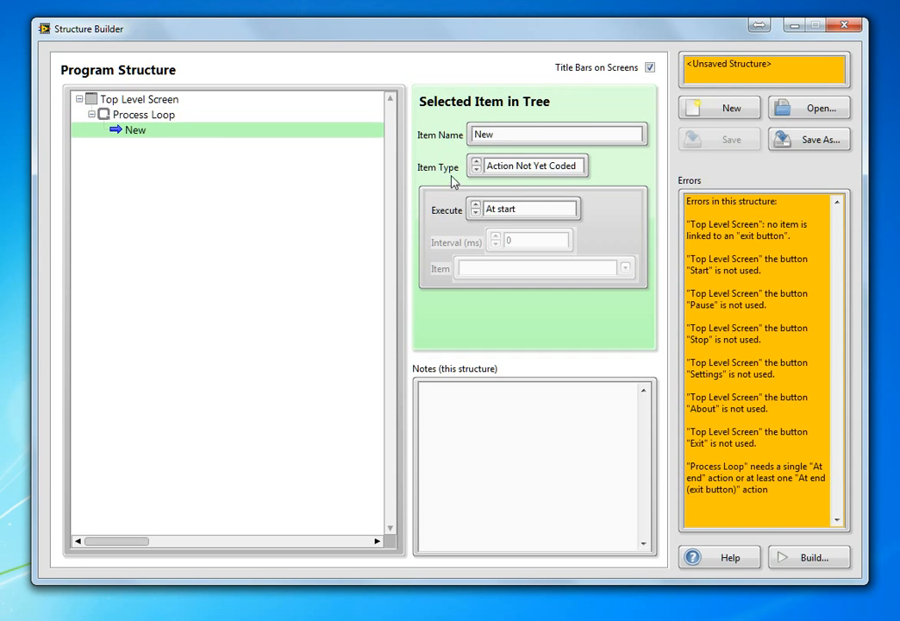
pyautogui.click(513, 215)
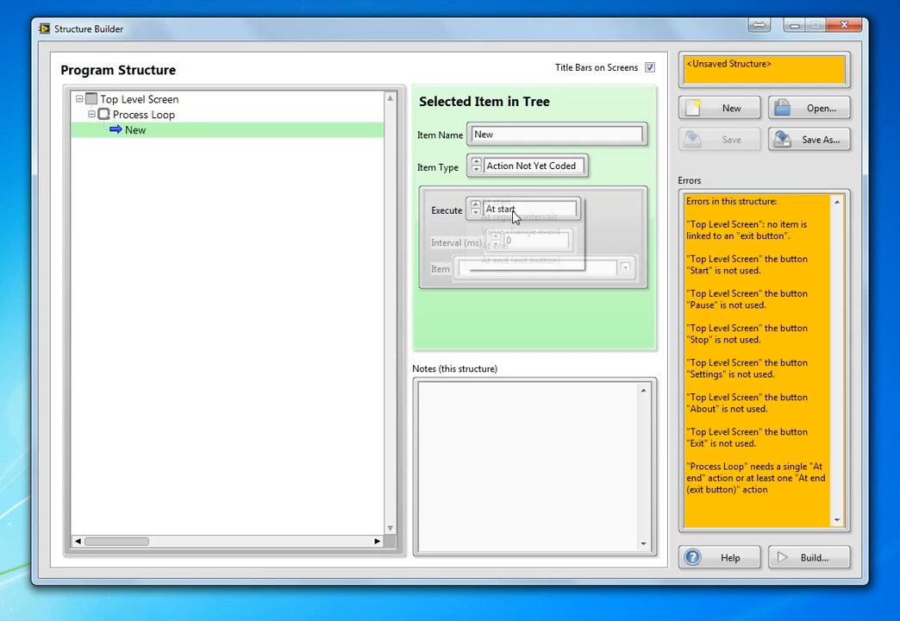
pyautogui.click(518, 231)
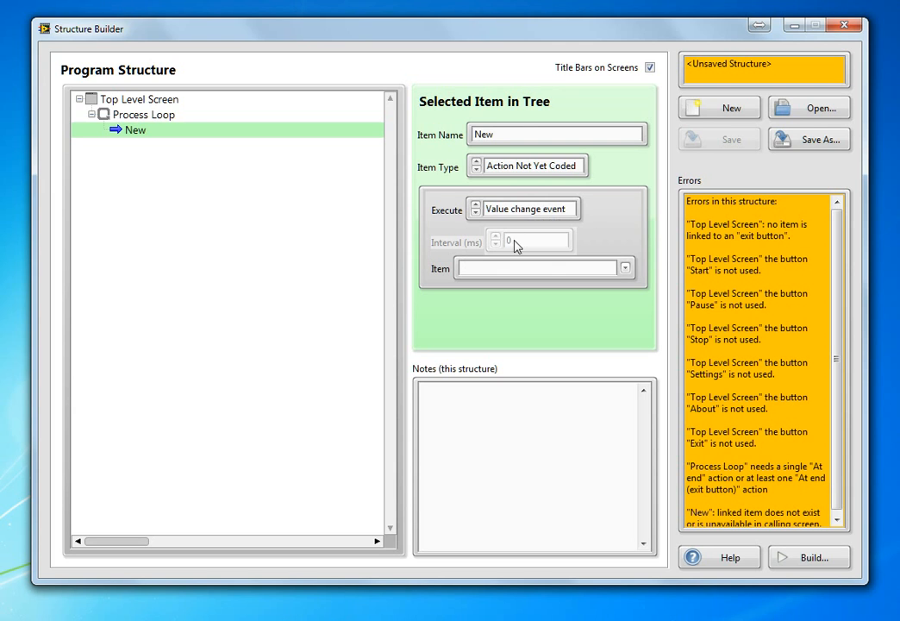
pyautogui.click(625, 269)
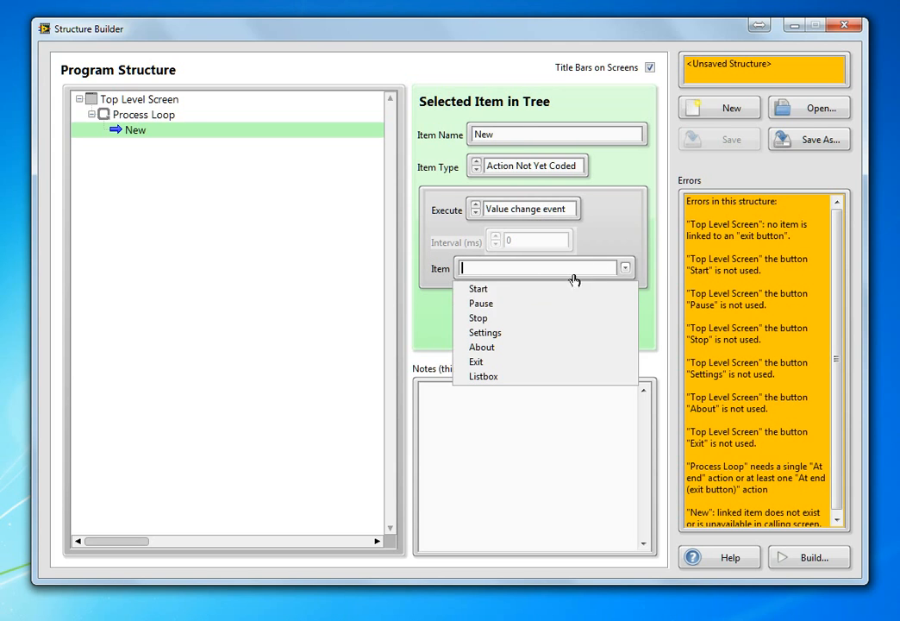
pyautogui.click(522, 295)
# Rename the Process Loop's child action as Start Process.
pyautogui.moveTo(507, 134); pyautogui.dragTo(473, 135)
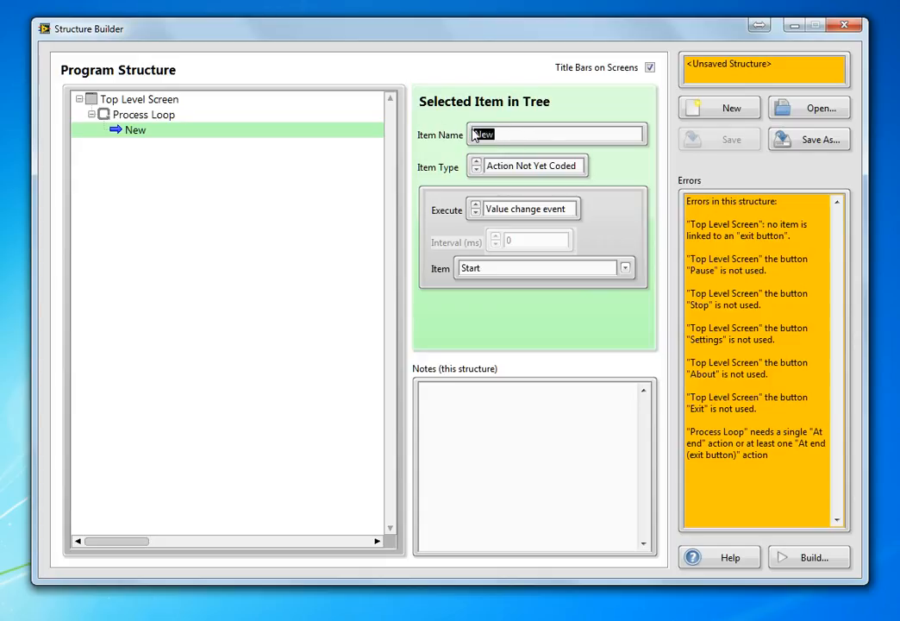
pyautogui.write('Start Pricess')
pyautogui.press('Left')
pyautogui.press('Left')
pyautogui.press('Left')
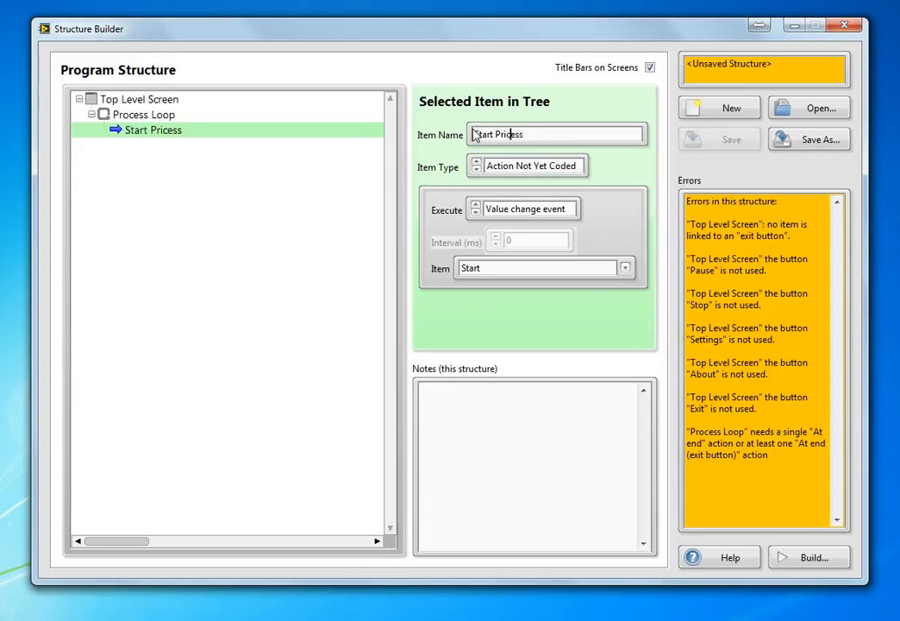
pyautogui.press('BackSpace')
pyautogui.press('BackSpace')
pyautogui.write('oc')
# Add a Pause Process action to the Process Loop, executed on a value change event of the Pause item.
pyautogui.rightClick(145, 116)
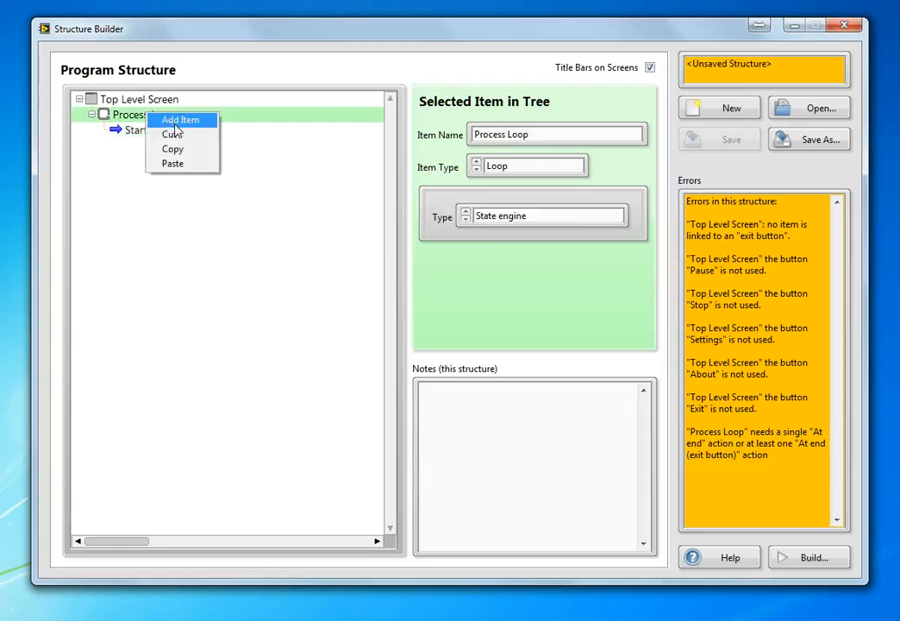
pyautogui.click(176, 122)
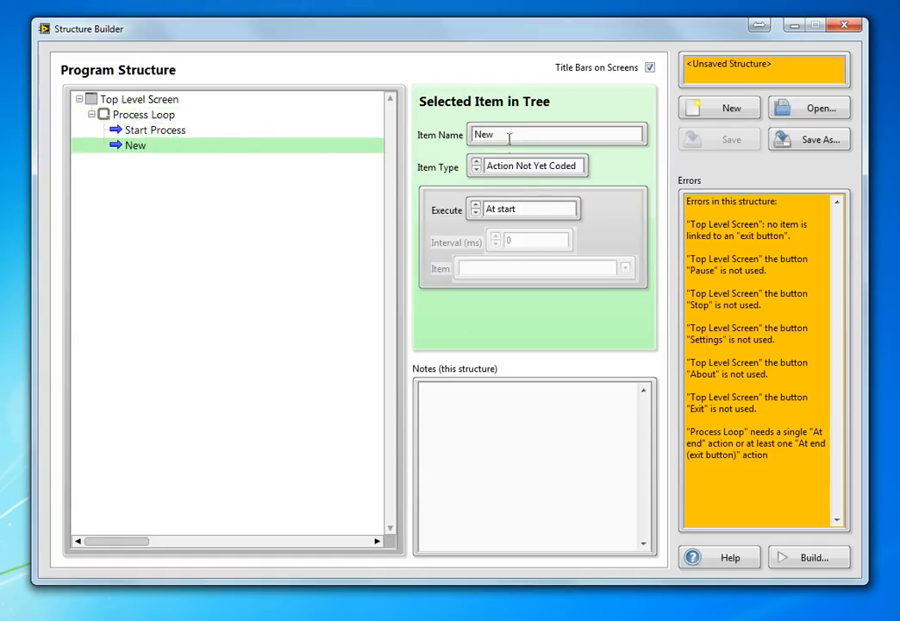
pyautogui.click(509, 208)
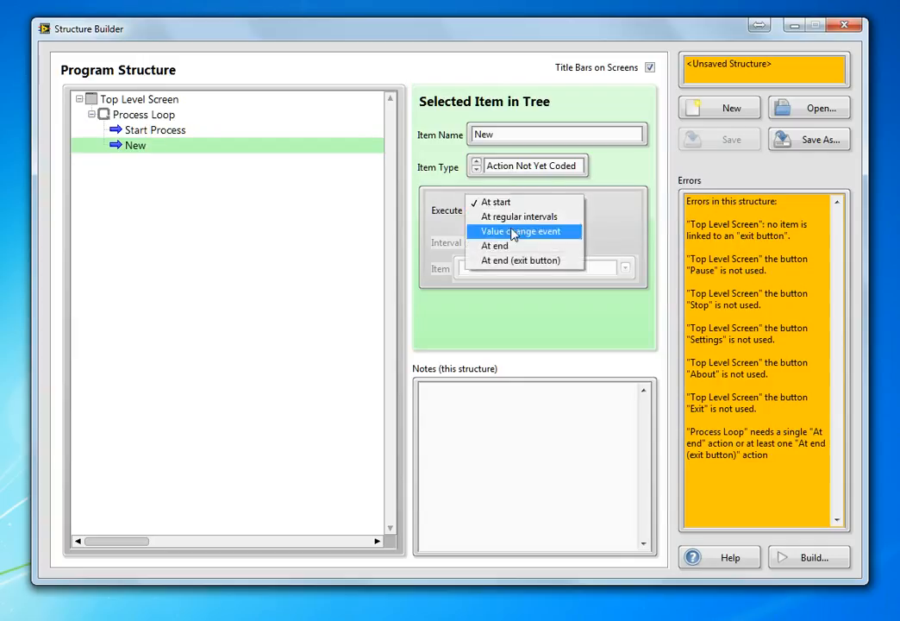
pyautogui.click(514, 232)
pyautogui.doubleClick(498, 138)
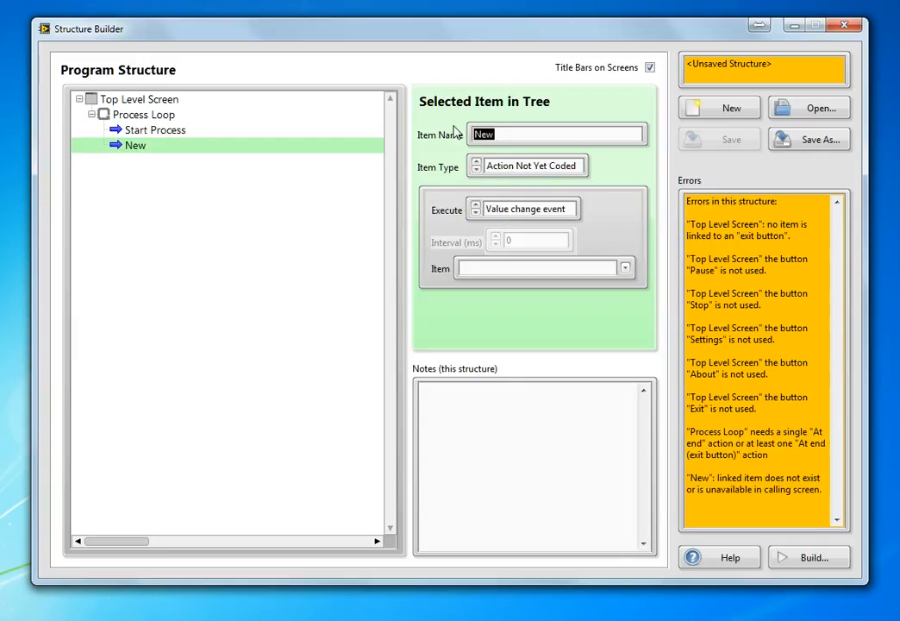
pyautogui.write('Pause Proces')
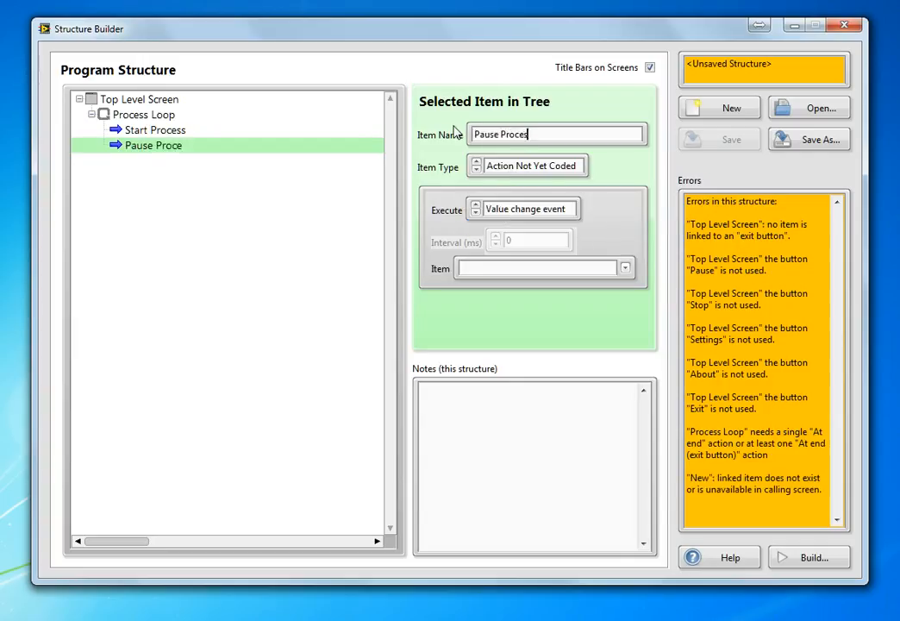
pyautogui.write('s')
pyautogui.click(546, 265)
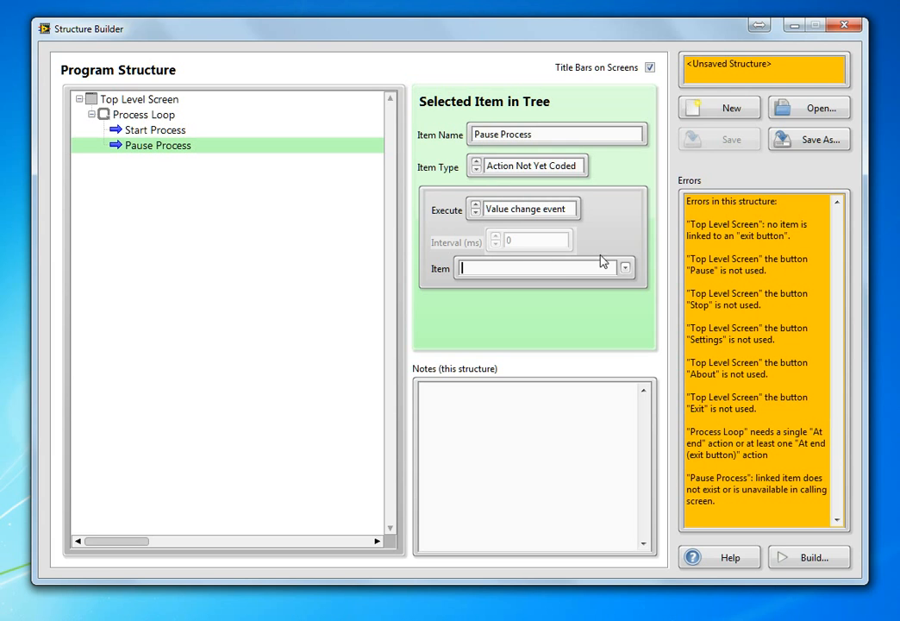
pyautogui.click(625, 267)
pyautogui.click(523, 303)
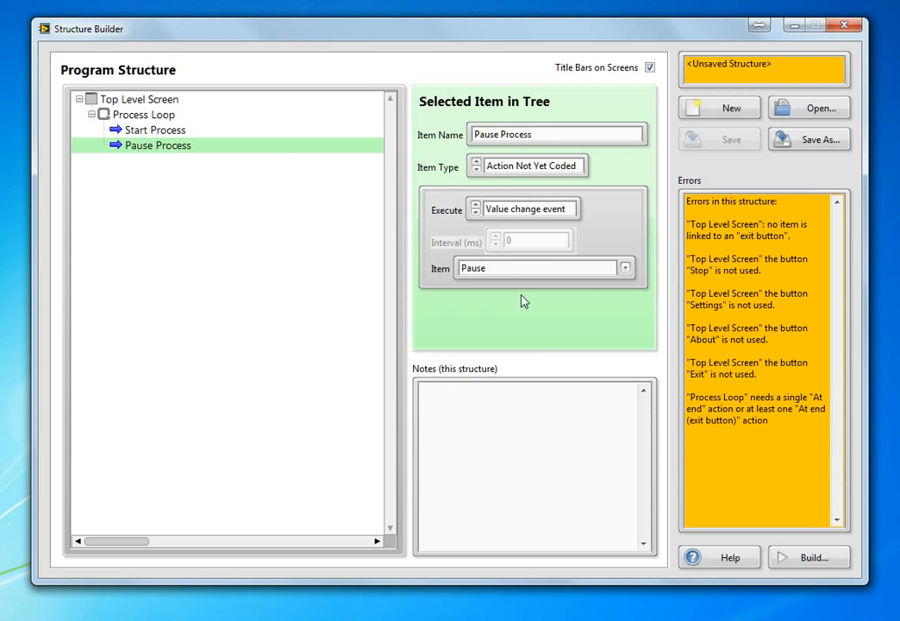
# Add a Stop Process action to the Process Loop, executed on a value change event of the Stop item.
pyautogui.rightClick(150, 117)
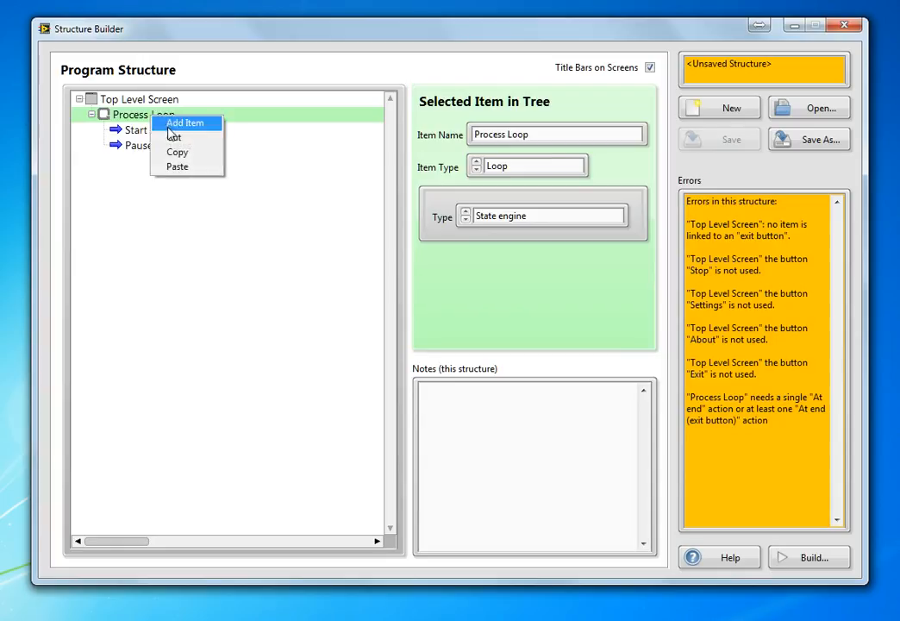
pyautogui.click(177, 125)
pyautogui.moveTo(497, 138); pyautogui.dragTo(454, 128)
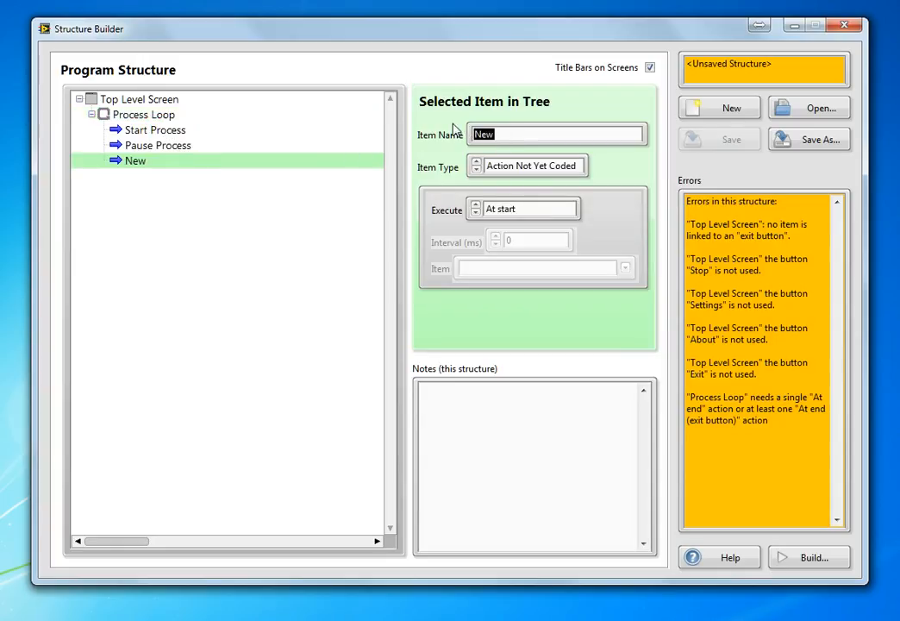
pyautogui.write('Stop Process')
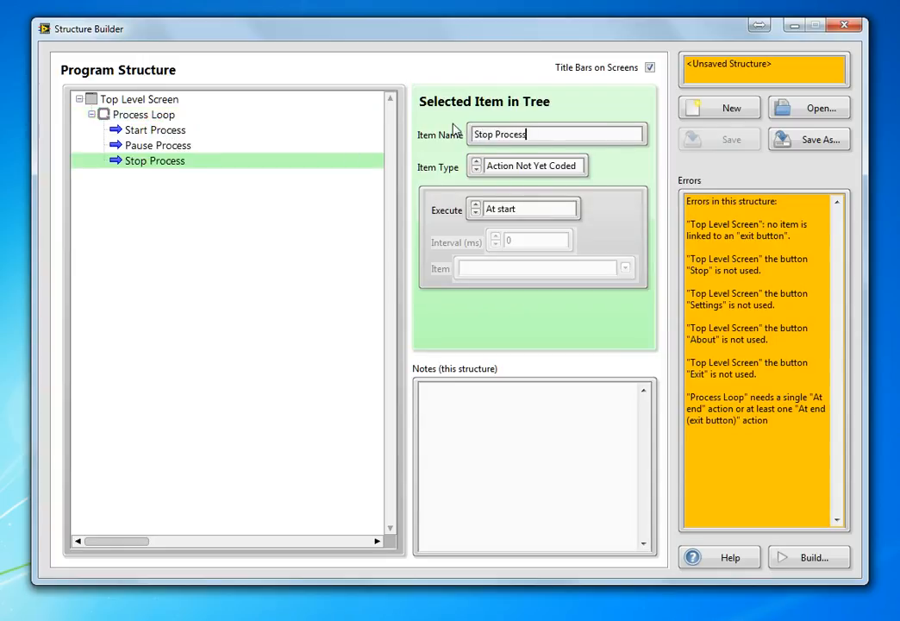
pyautogui.click(523, 210)
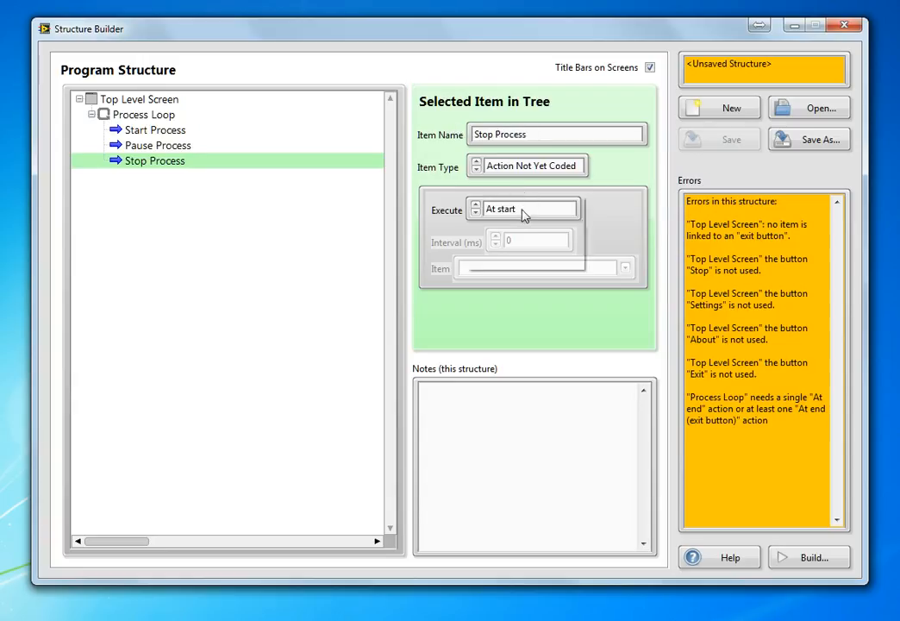
pyautogui.click(525, 230)
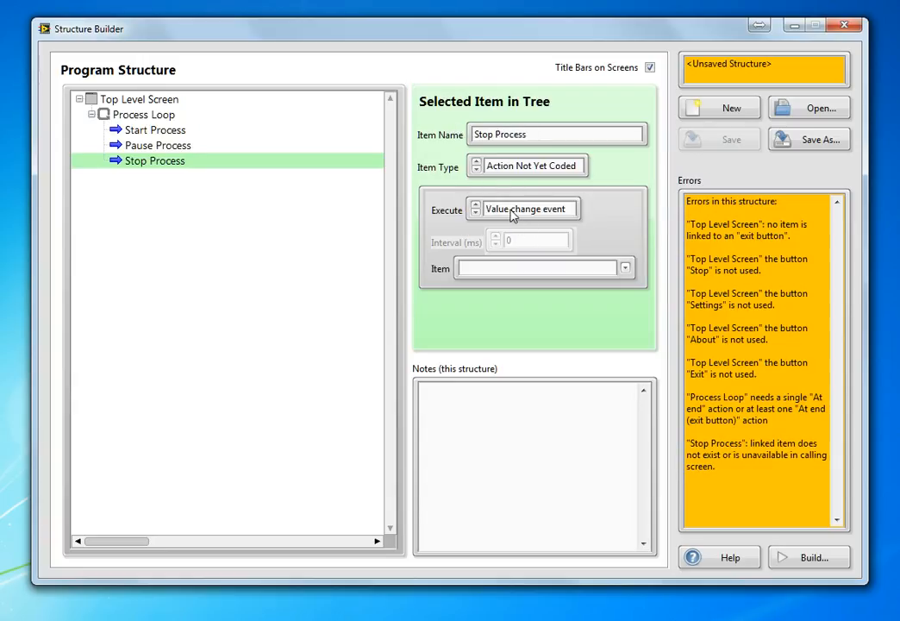
pyautogui.click(625, 269)
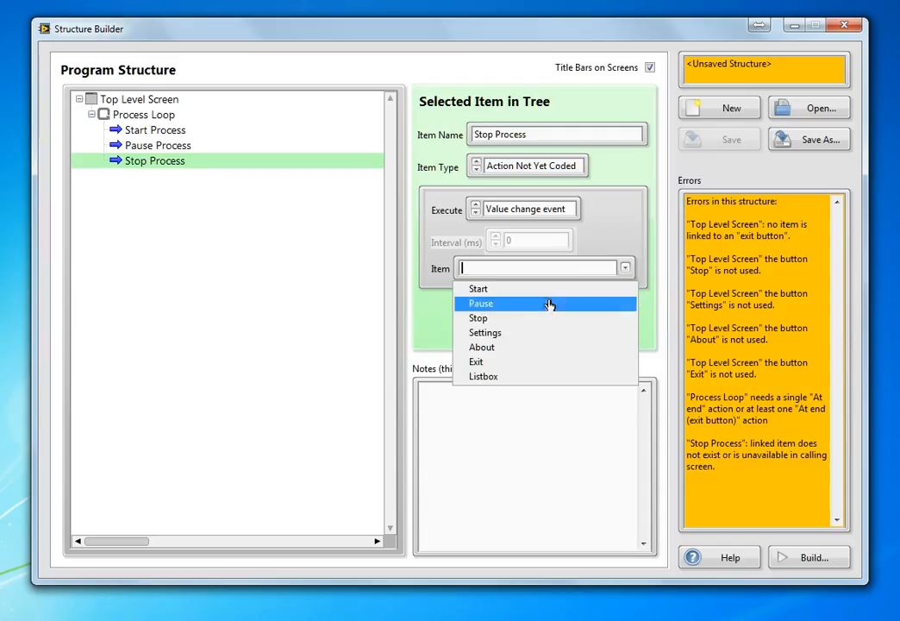
pyautogui.click(527, 322)
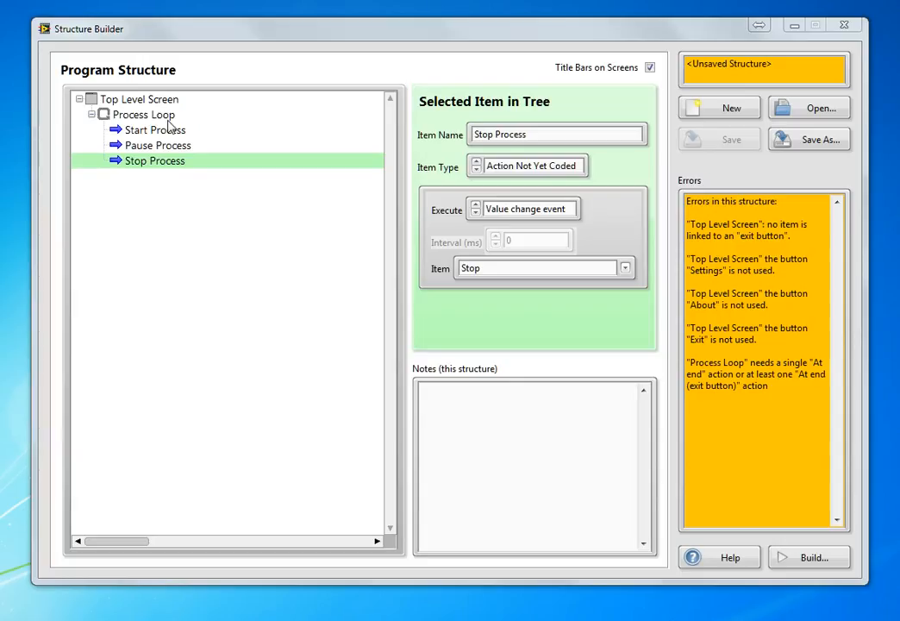
# Add a loop named User Interface Loop under the Top Level Screen, with the type Event structure in loop.
pyautogui.write('User Int')
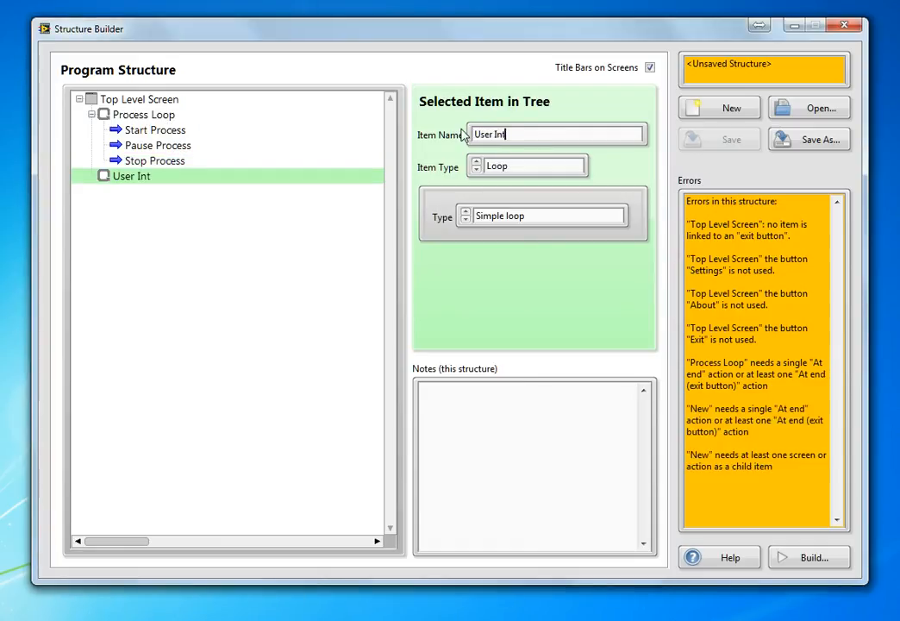
pyautogui.write('erface Loop')
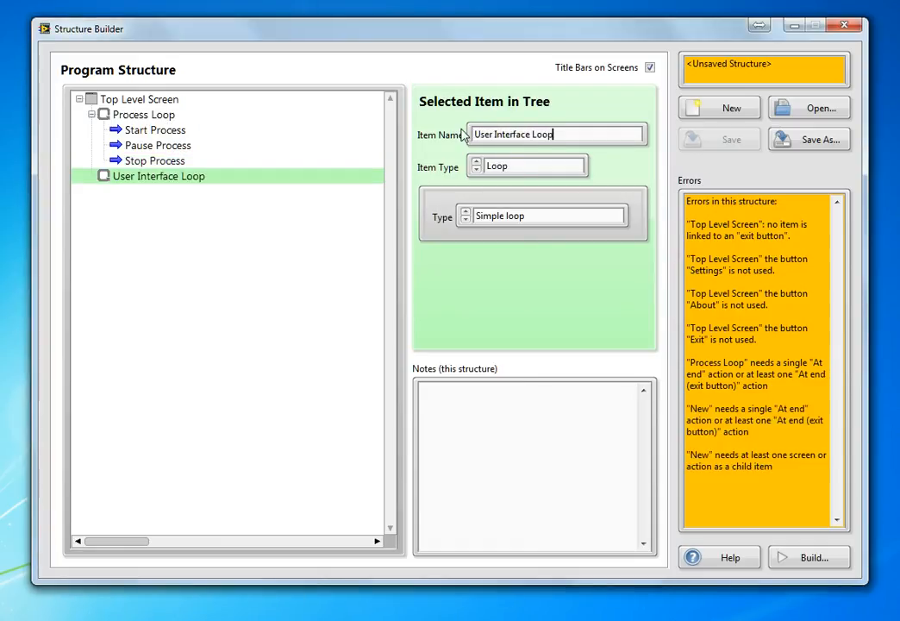
pyautogui.click(518, 216)
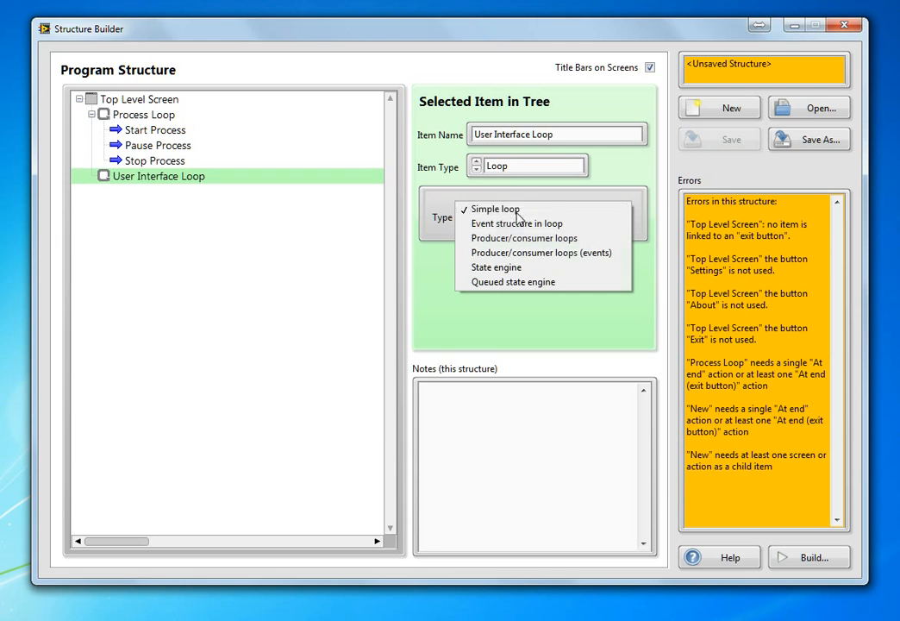
pyautogui.click(520, 226)
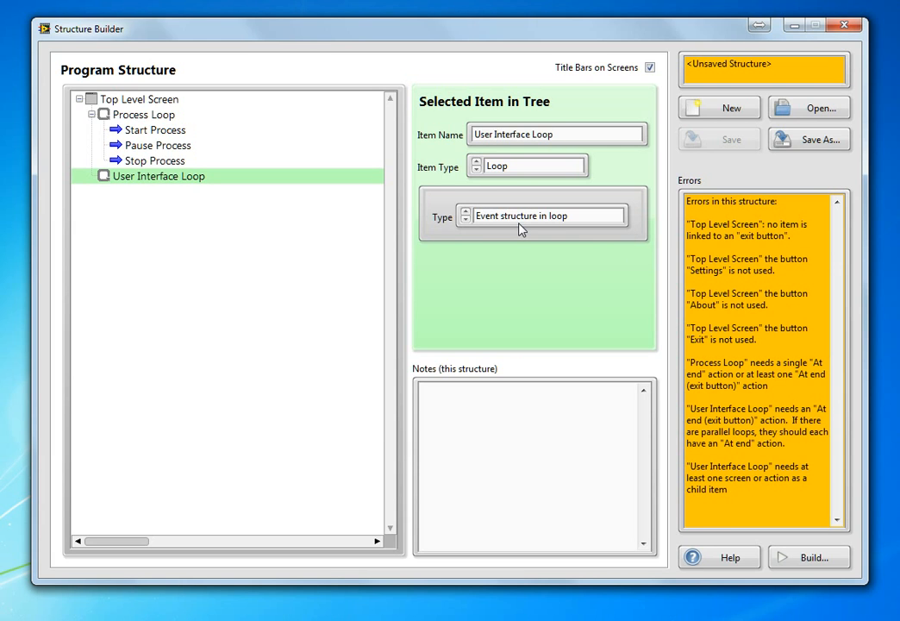
# Add a Complete Screen item to the User Interface Loop, using Configuration Screen Template.vi as its existing screen.
pyautogui.rightClick(175, 181)
pyautogui.click(204, 186)
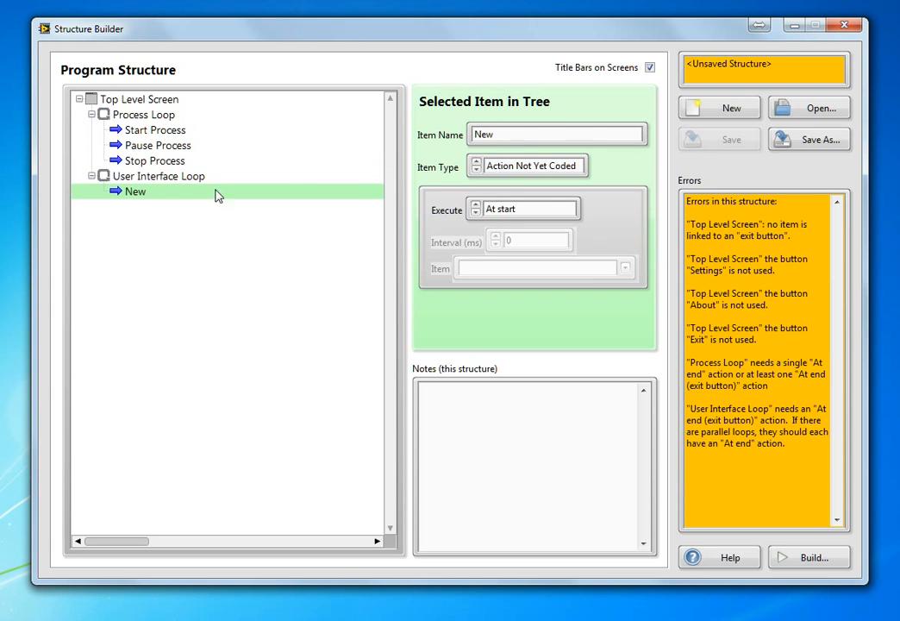
pyautogui.click(528, 168)
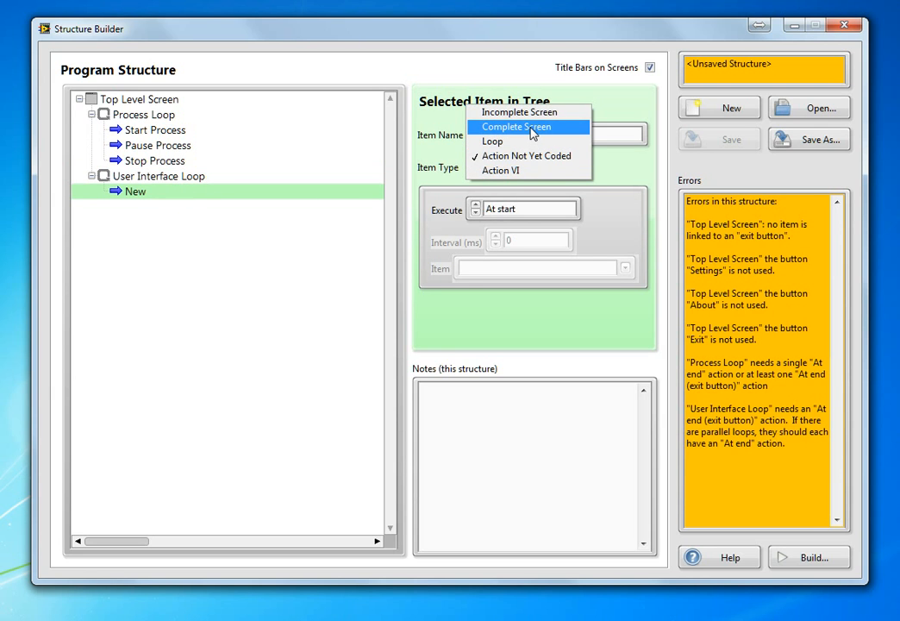
pyautogui.click(532, 128)
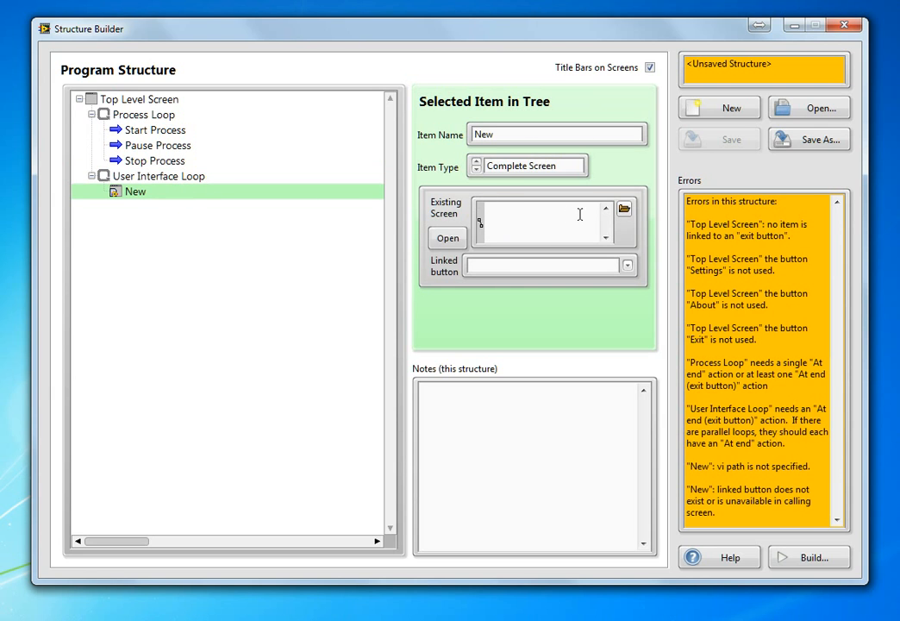
pyautogui.click(624, 210)
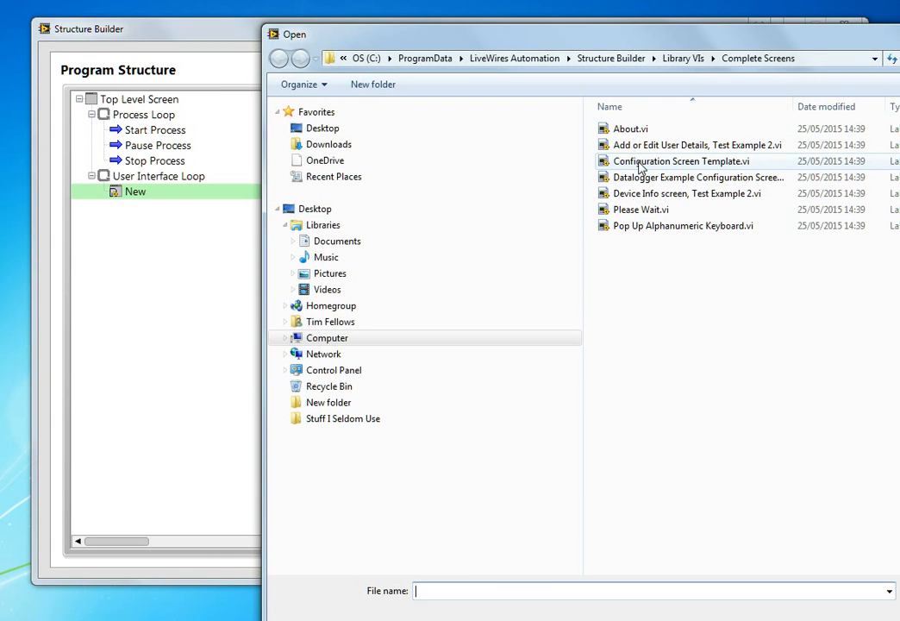
pyautogui.click(640, 164)
pyautogui.doubleClick(640, 164)
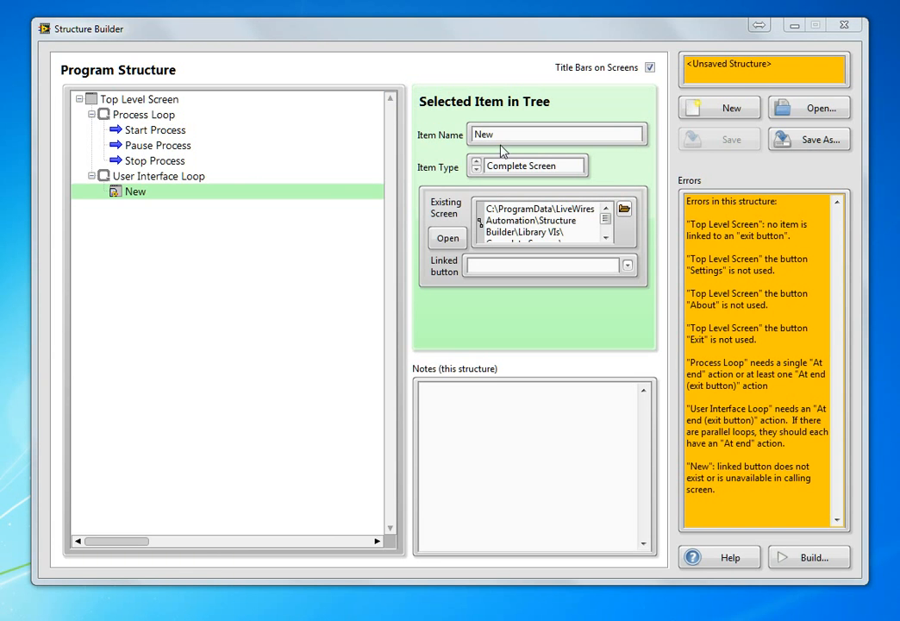
# Rename the new complete screen as Settings and link it to the Settings button.
pyautogui.moveTo(488, 140); pyautogui.dragTo(454, 126)
pyautogui.write('Settings')
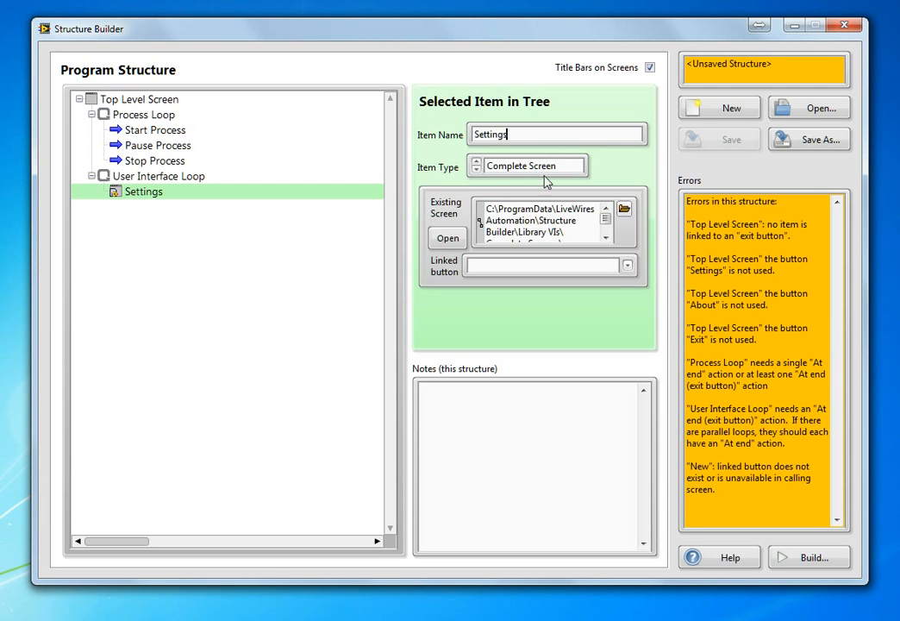
pyautogui.click(556, 308)
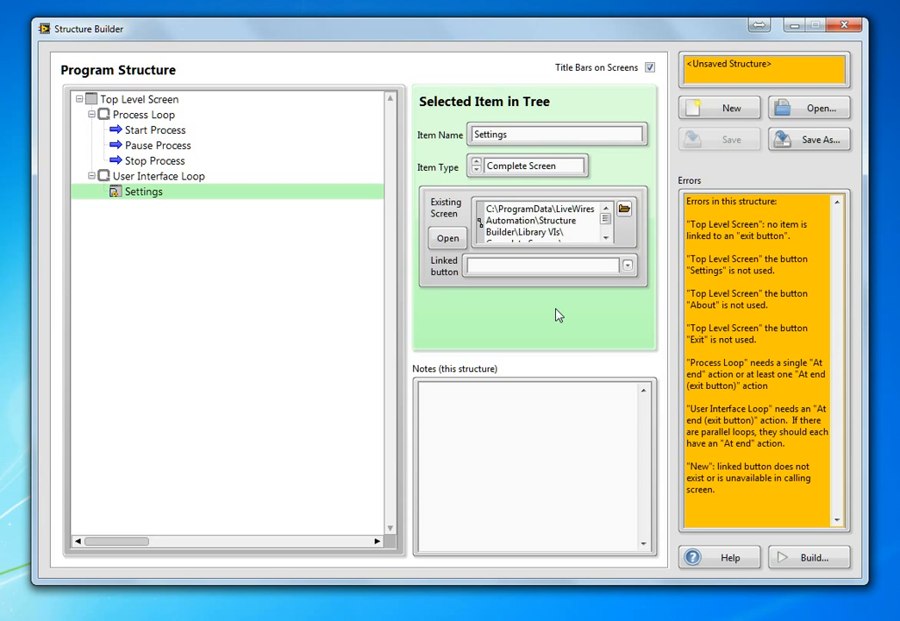
pyautogui.click(627, 266)
pyautogui.click(516, 333)
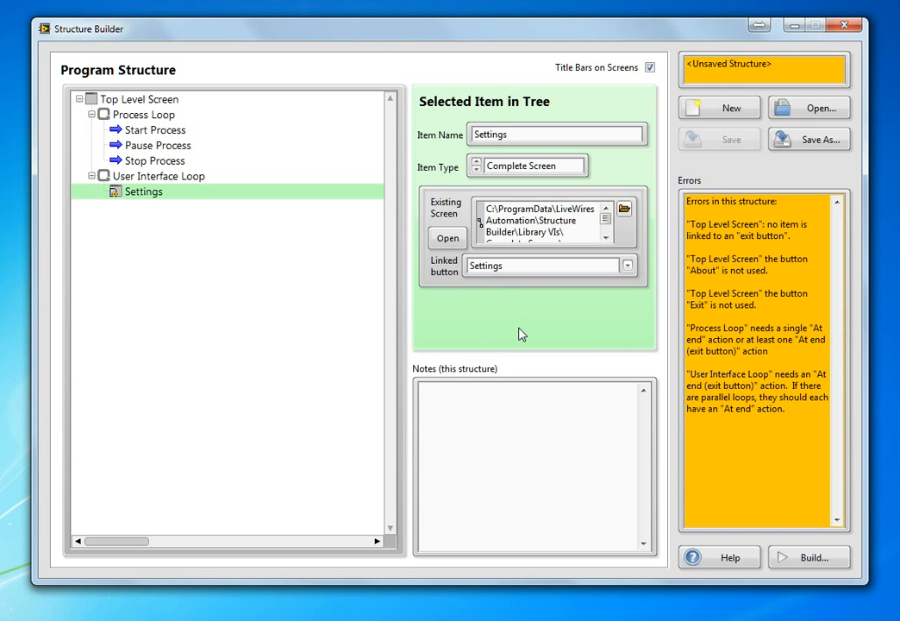
# Add a Complete Screen item to the User Interface Loop, using the About screen from the Complete Screens library as its existing screen.
pyautogui.click(143, 177)
pyautogui.rightClick(143, 177)
pyautogui.click(162, 182)
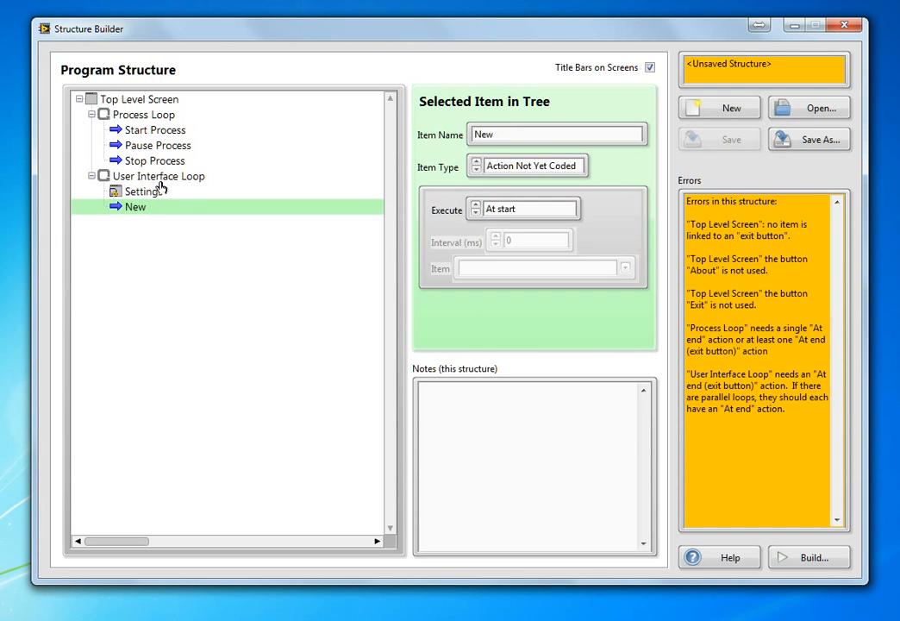
pyautogui.click(516, 167)
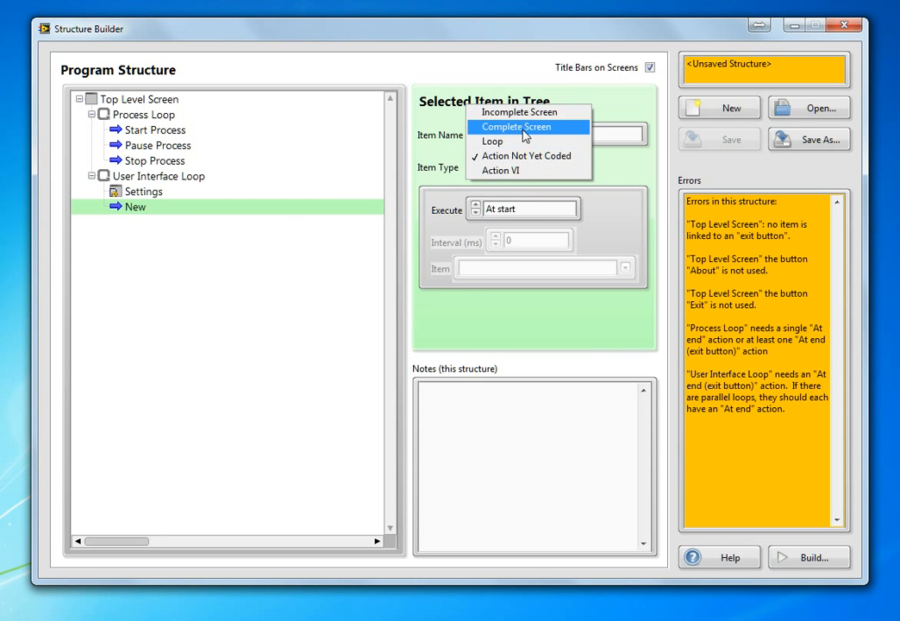
pyautogui.click(522, 134)
pyautogui.click(625, 210)
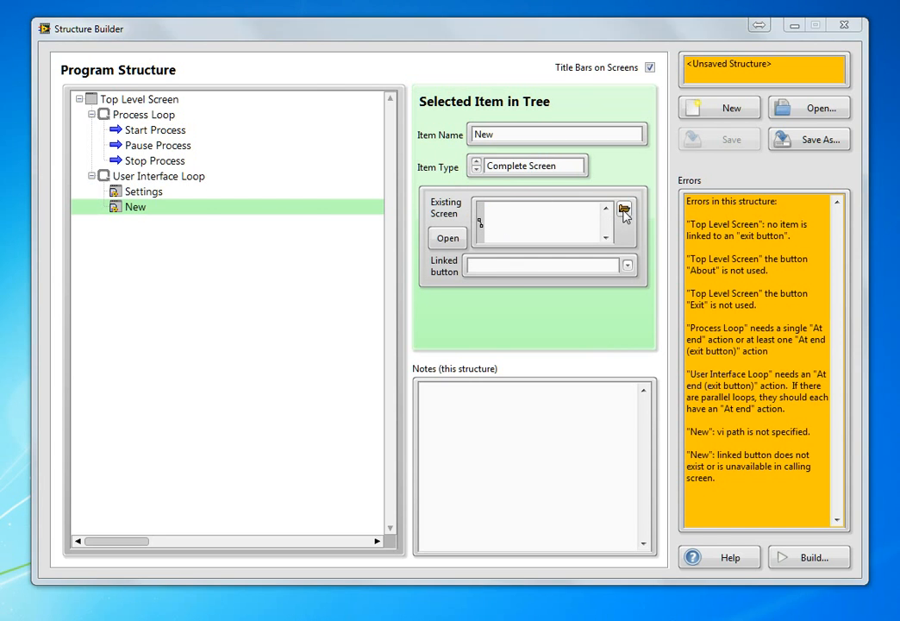
pyautogui.doubleClick(631, 129)
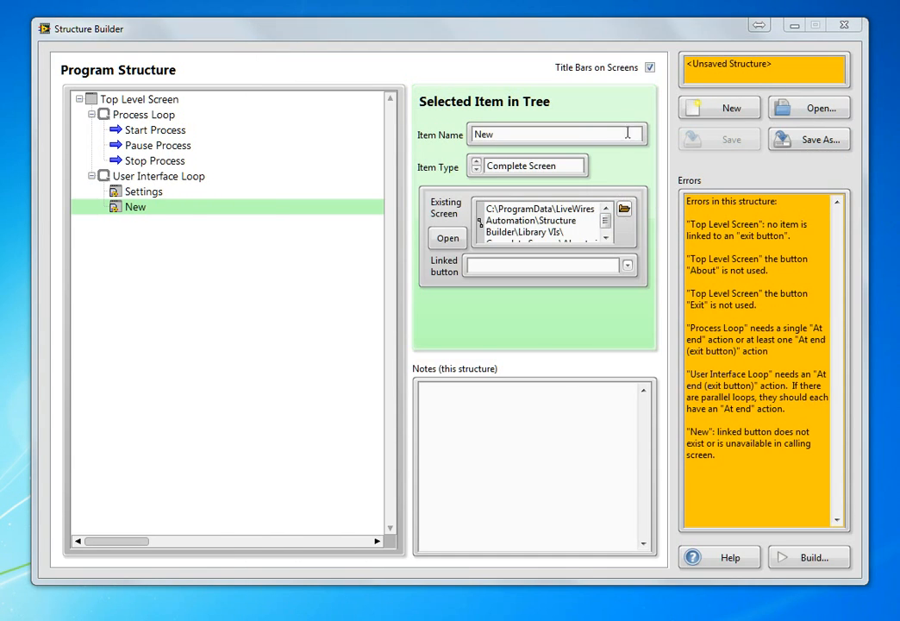
# Link the new complete screen to the About button and rename it as About.
pyautogui.click(629, 270)
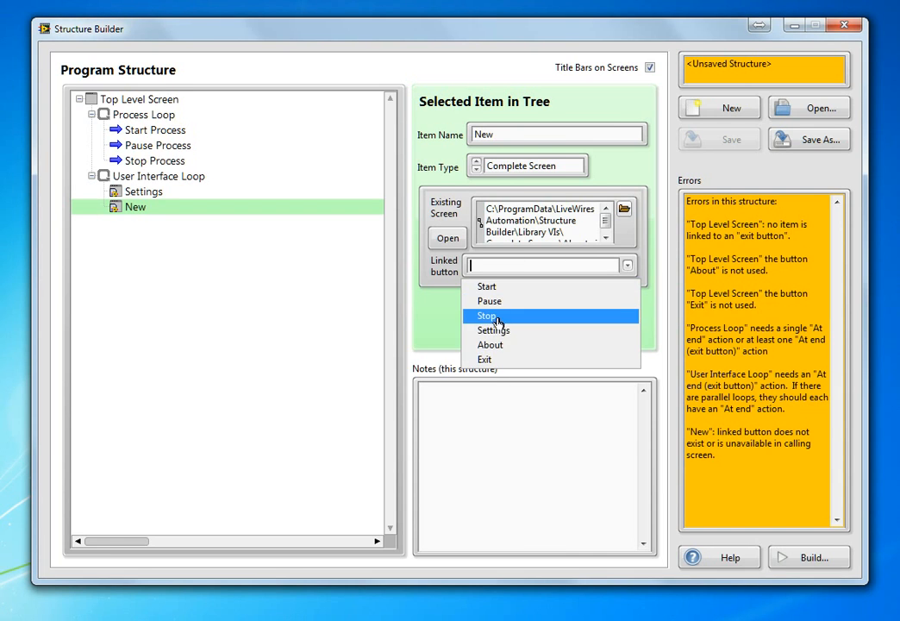
pyautogui.click(504, 345)
pyautogui.moveTo(527, 132); pyautogui.dragTo(470, 131)
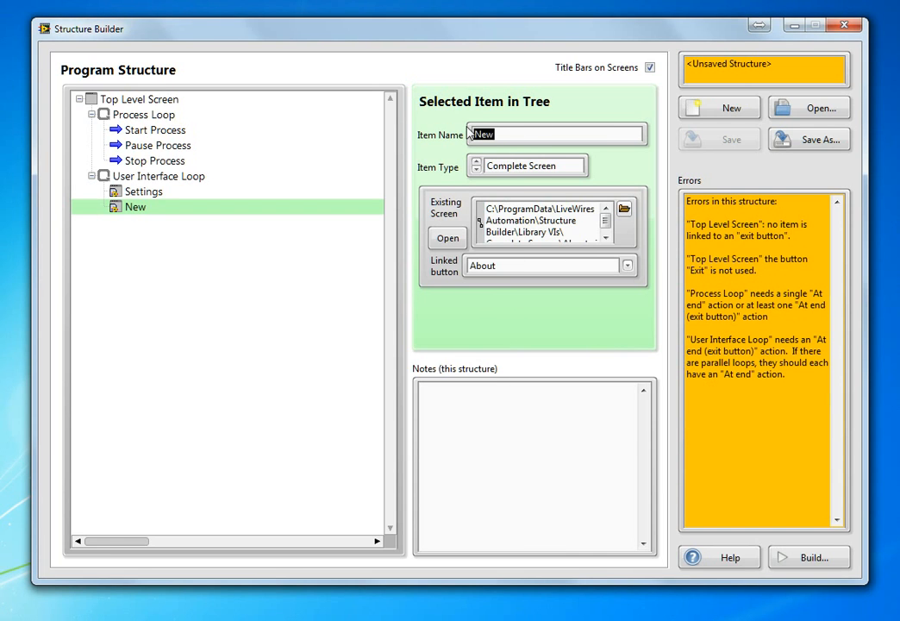
pyautogui.write('About')
# Add an Exit action to the User Interface Loop, executed At end (exit button) with Exit as its linked item.
pyautogui.click(161, 177)
pyautogui.rightClick(161, 179)
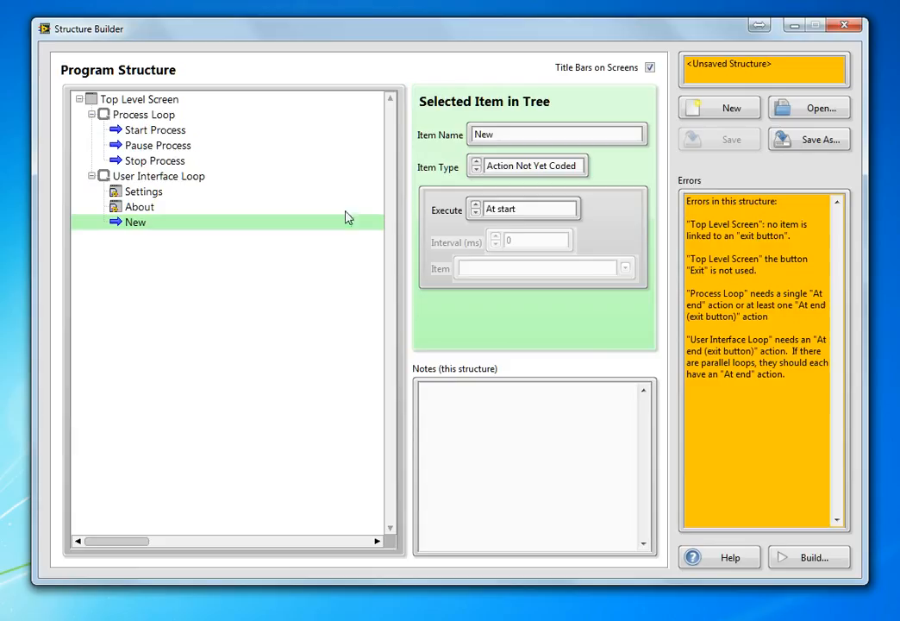
pyautogui.click(520, 211)
pyautogui.click(534, 260)
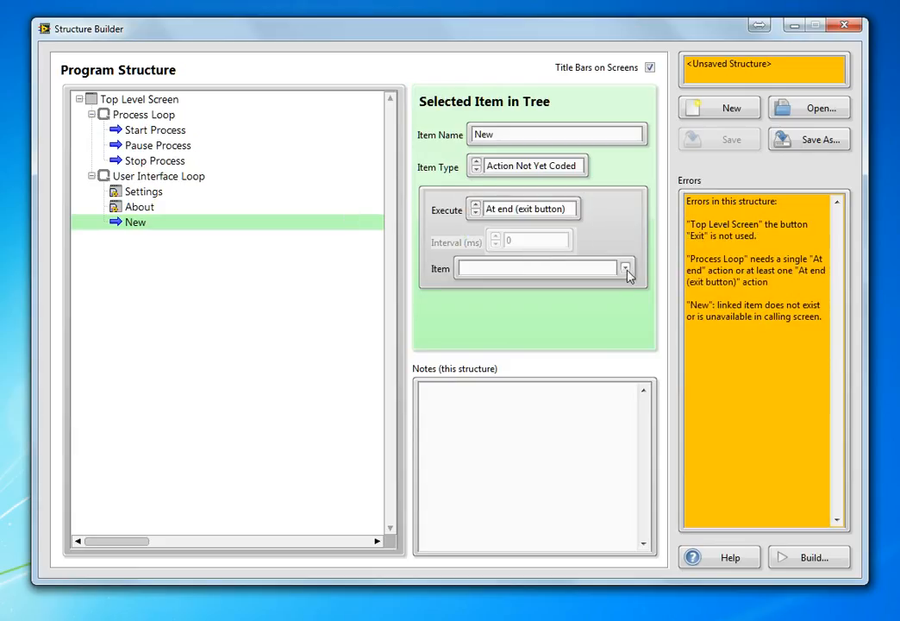
pyautogui.click(626, 270)
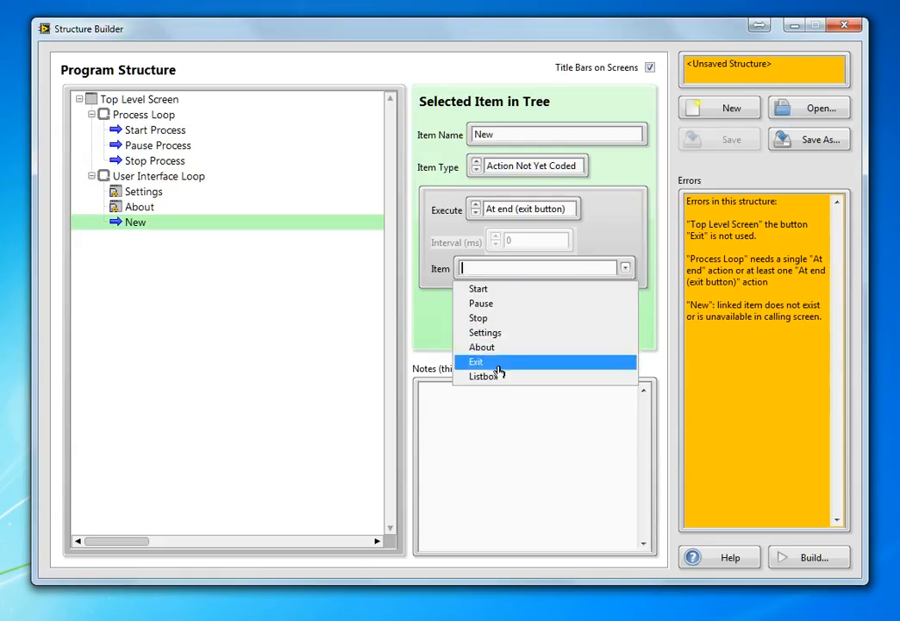
pyautogui.click(498, 363)
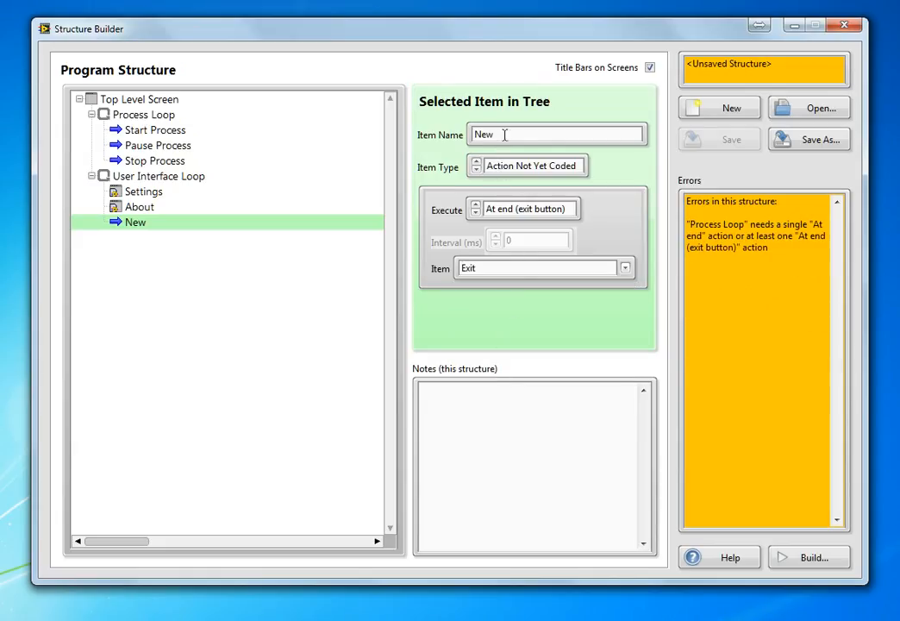
pyautogui.moveTo(504, 135); pyautogui.dragTo(433, 127)
pyautogui.write('Exit')
# Add an action named End of process to the Process Loop, executed At end.
pyautogui.click(155, 122)
pyautogui.rightClick(155, 122)
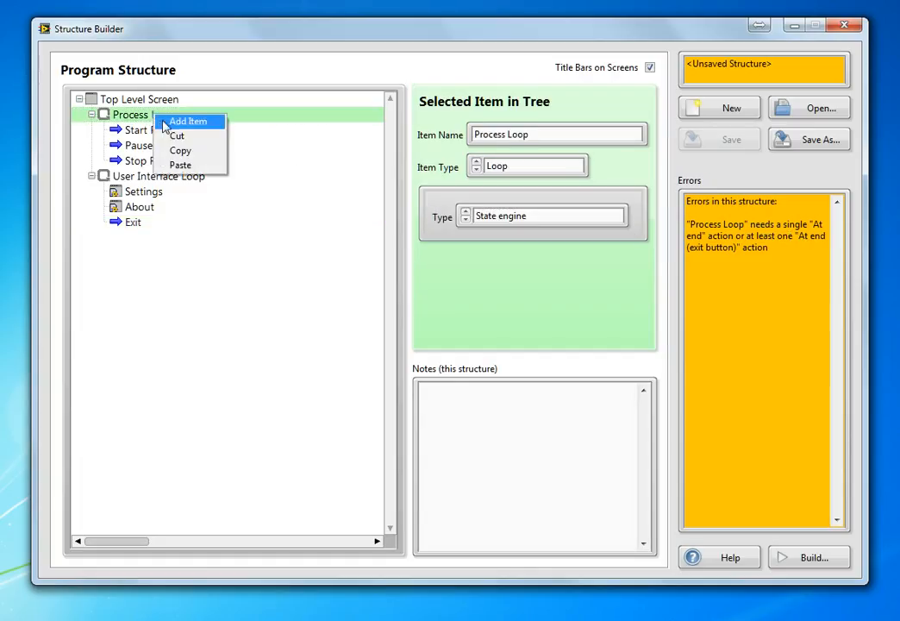
pyautogui.click(169, 124)
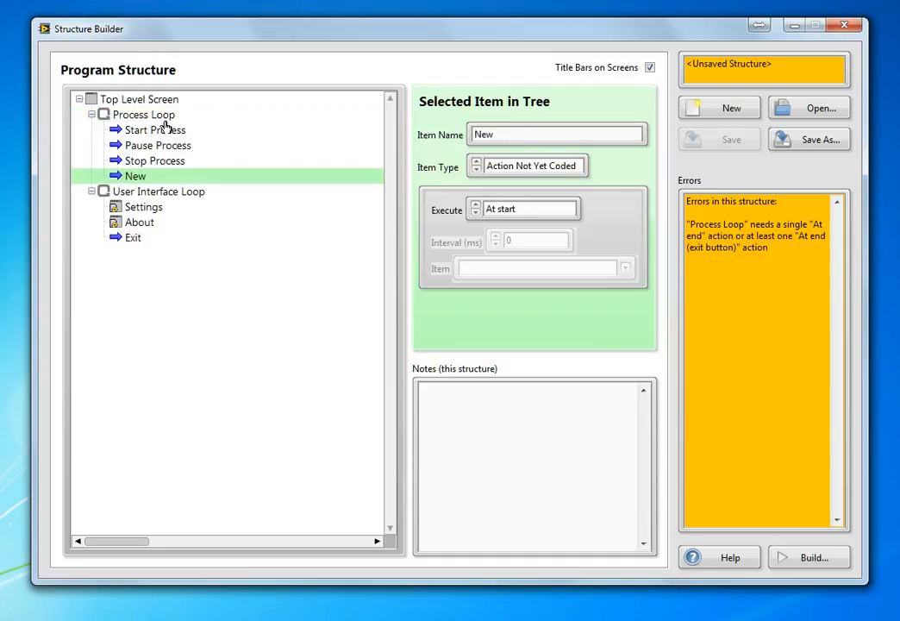
pyautogui.doubleClick(507, 134)
pyautogui.write('End of proces')
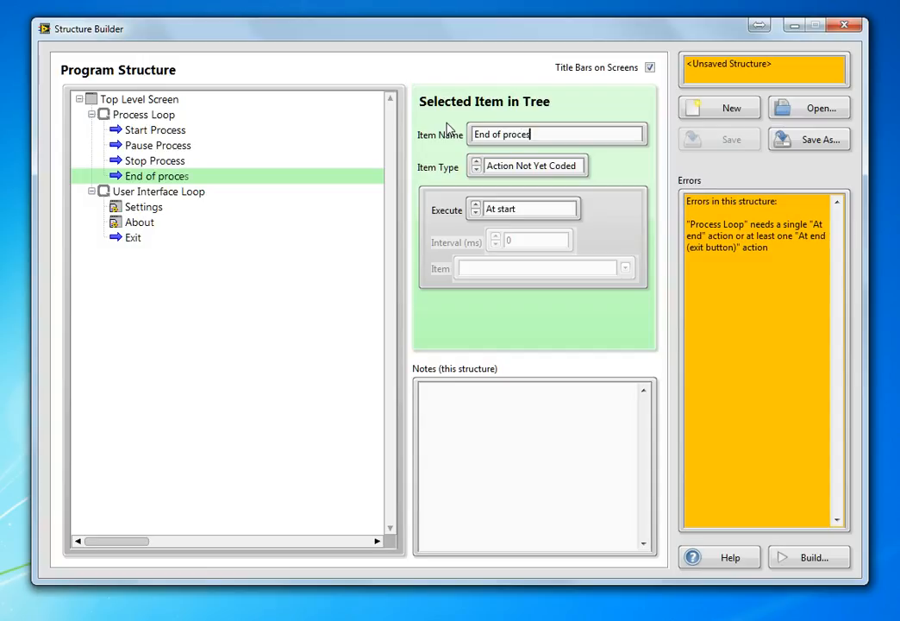
pyautogui.write('s')
pyautogui.click(539, 208)
pyautogui.click(520, 246)
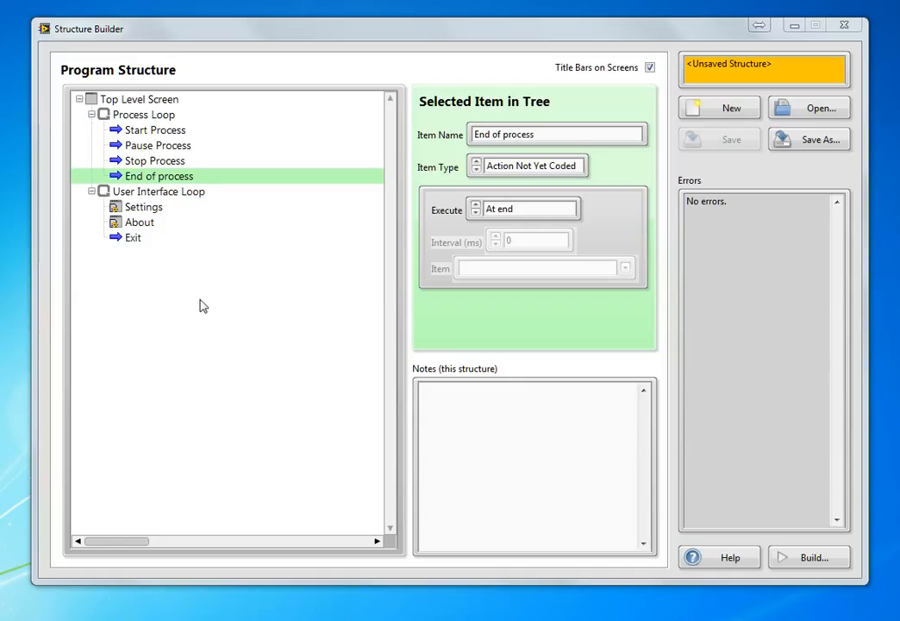
# Try adding a new item under the Settings screen and cut it from the structure again.
pyautogui.click(146, 208)
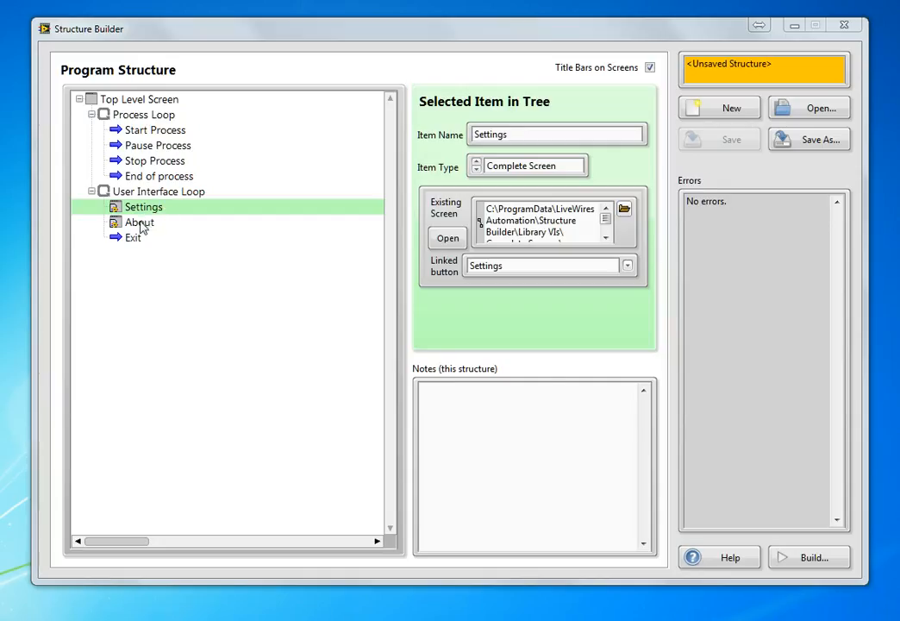
pyautogui.click(141, 225)
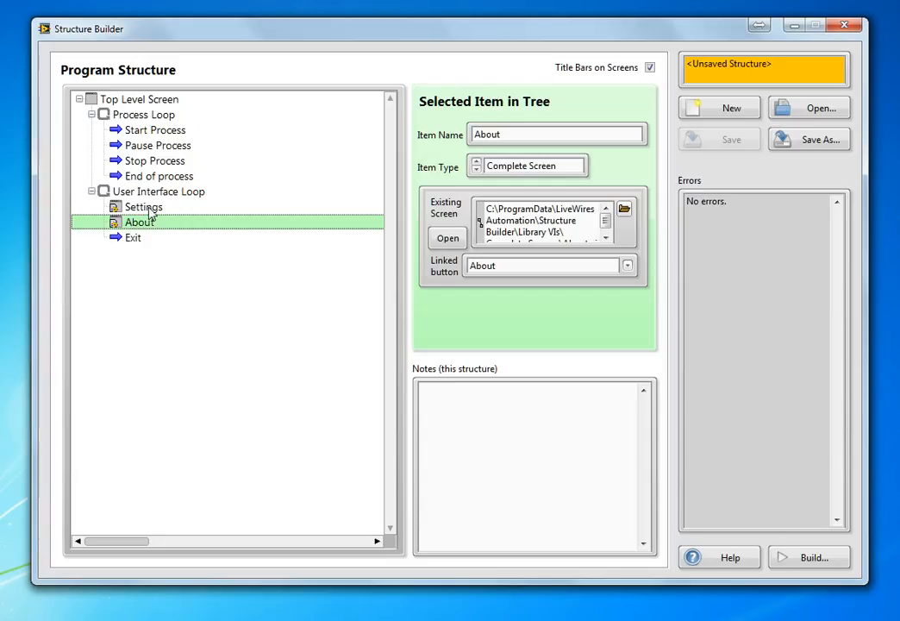
pyautogui.click(148, 209)
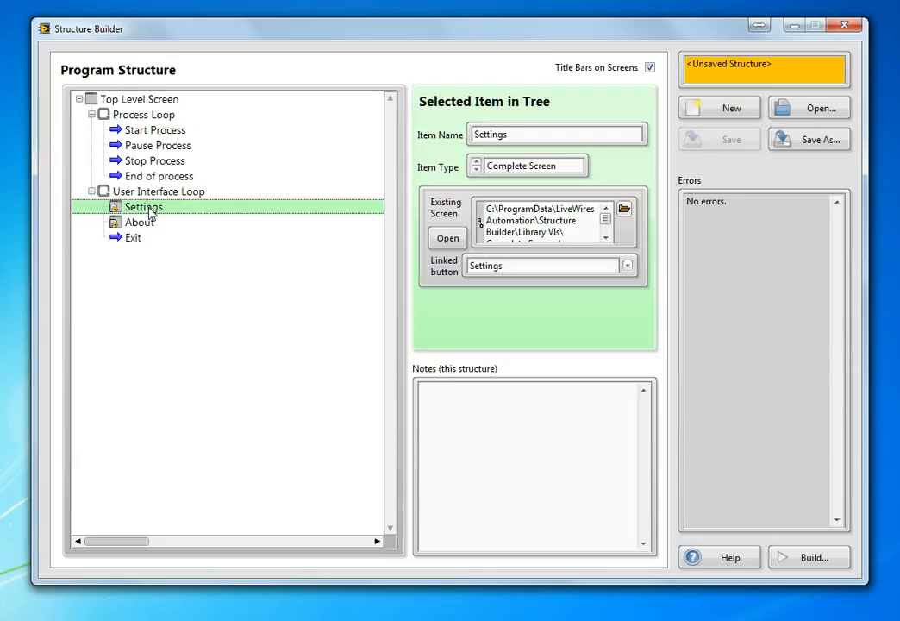
pyautogui.rightClick(151, 210)
pyautogui.click(177, 209)
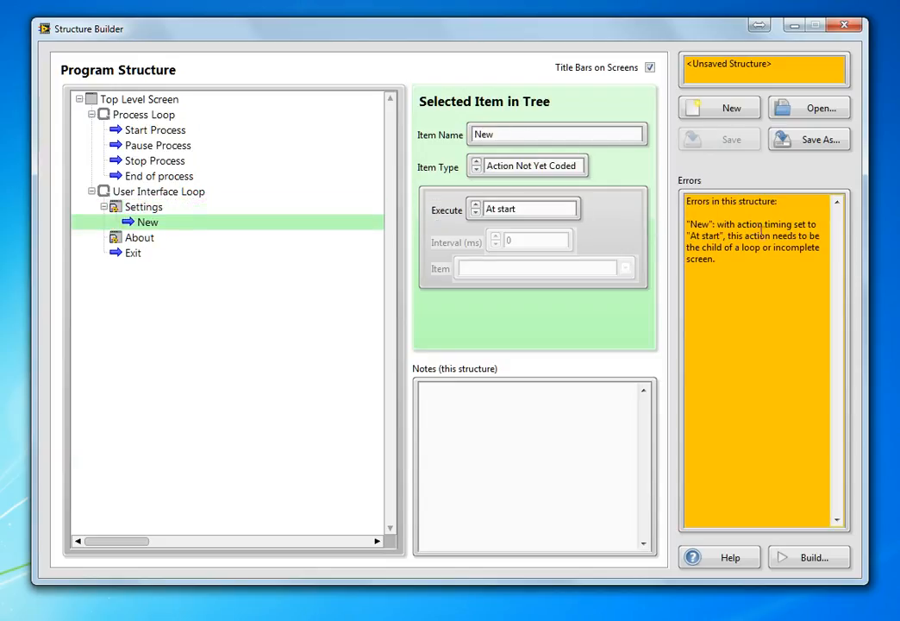
pyautogui.rightClick(192, 226)
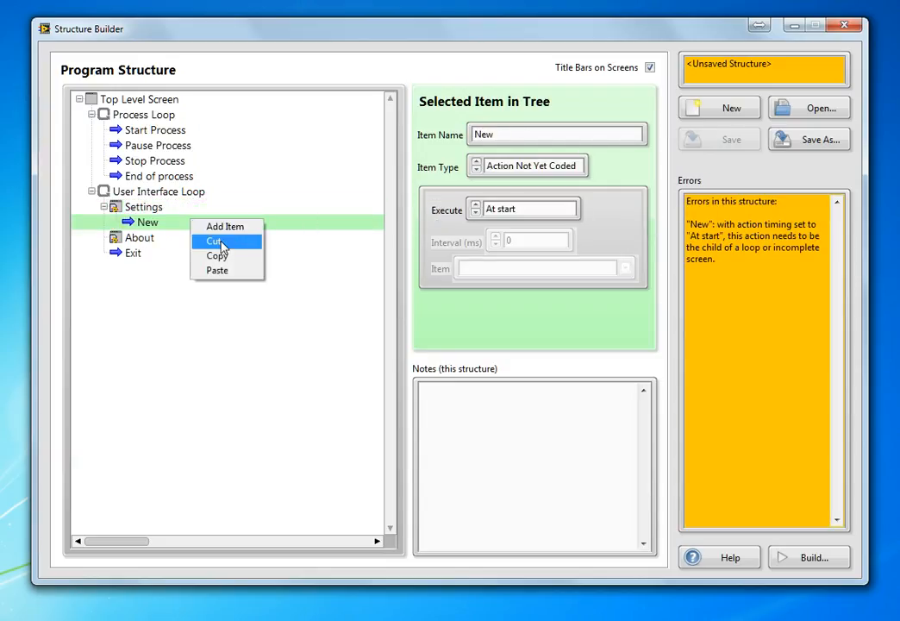
pyautogui.click(223, 245)
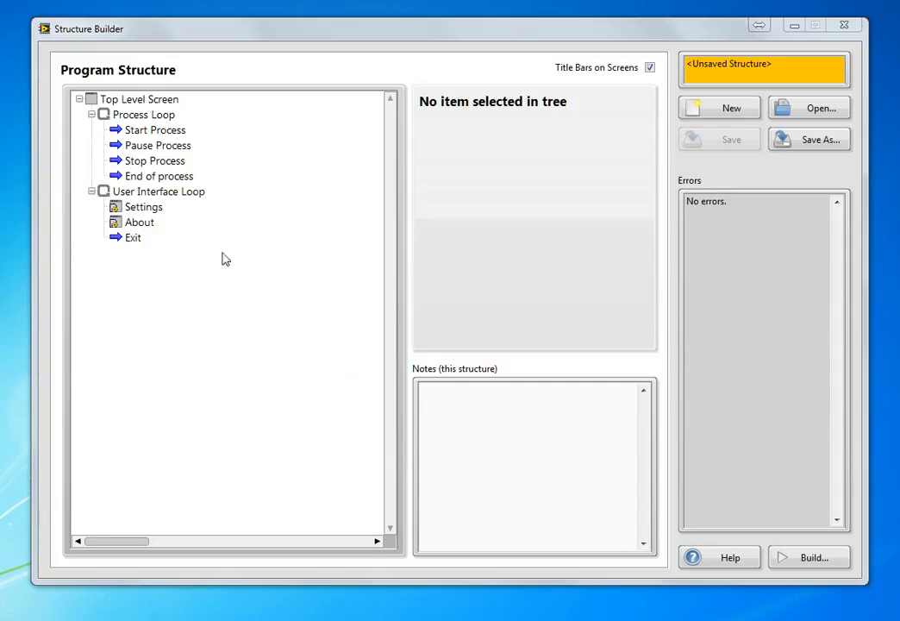
# Cut the Settings screen from the User Interface Loop and paste it into the Process Loop.
pyautogui.rightClick(118, 212)
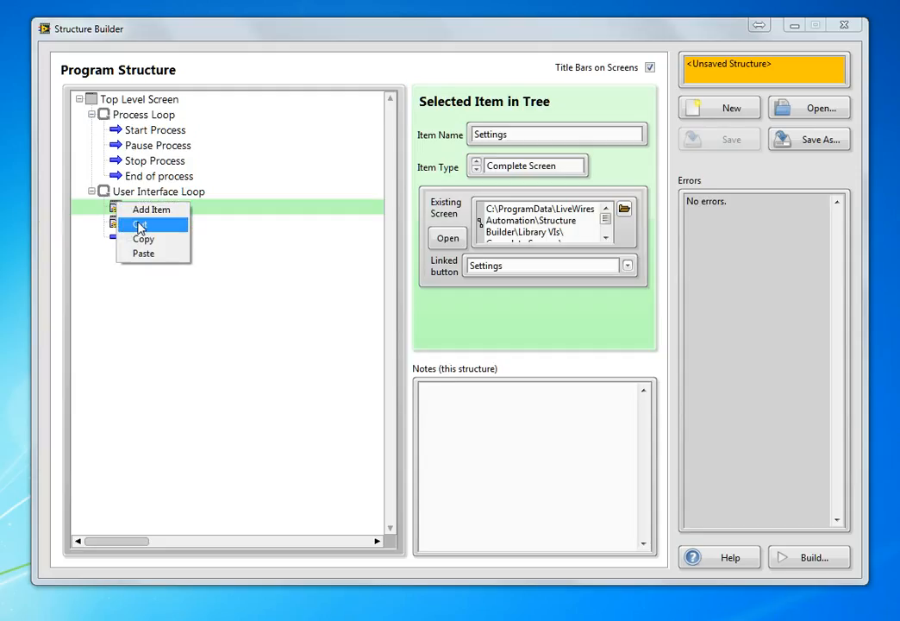
pyautogui.click(140, 226)
pyautogui.rightClick(145, 121)
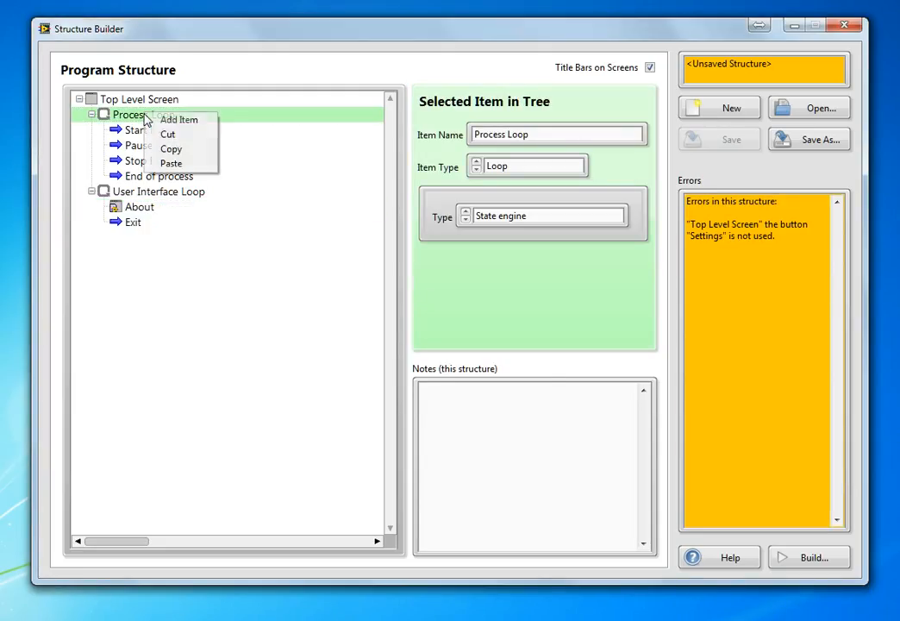
pyautogui.click(176, 164)
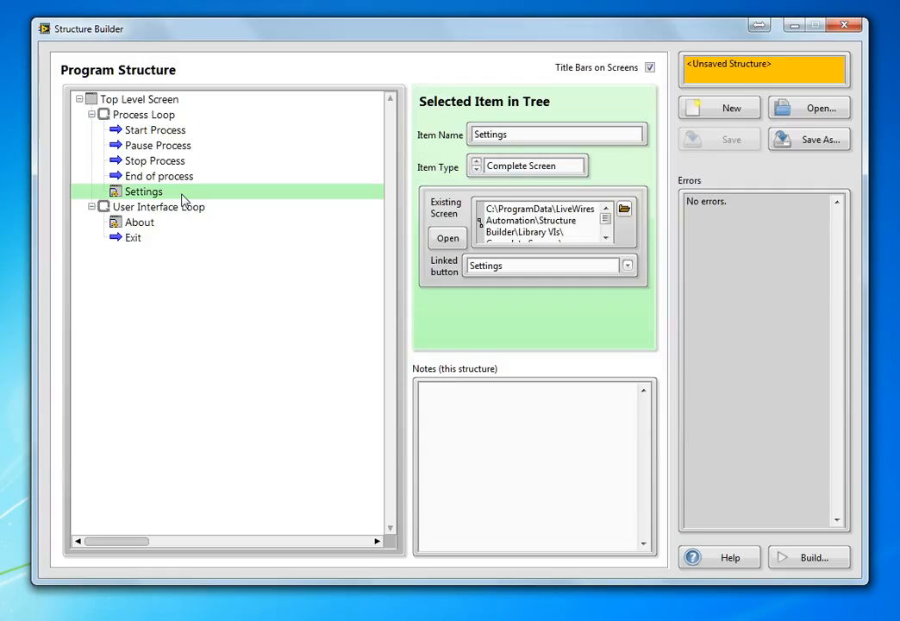
# Move the Settings screen from the Process Loop back into the User Interface Loop, above About.
pyautogui.click(118, 195)
pyautogui.moveTo(118, 195); pyautogui.dragTo(169, 209)
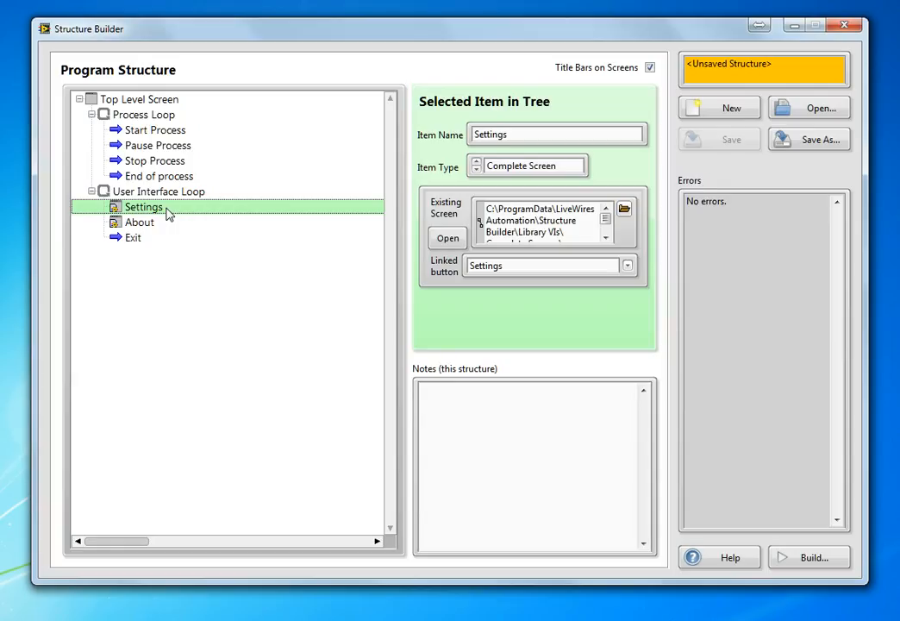
pyautogui.click(773, 617)
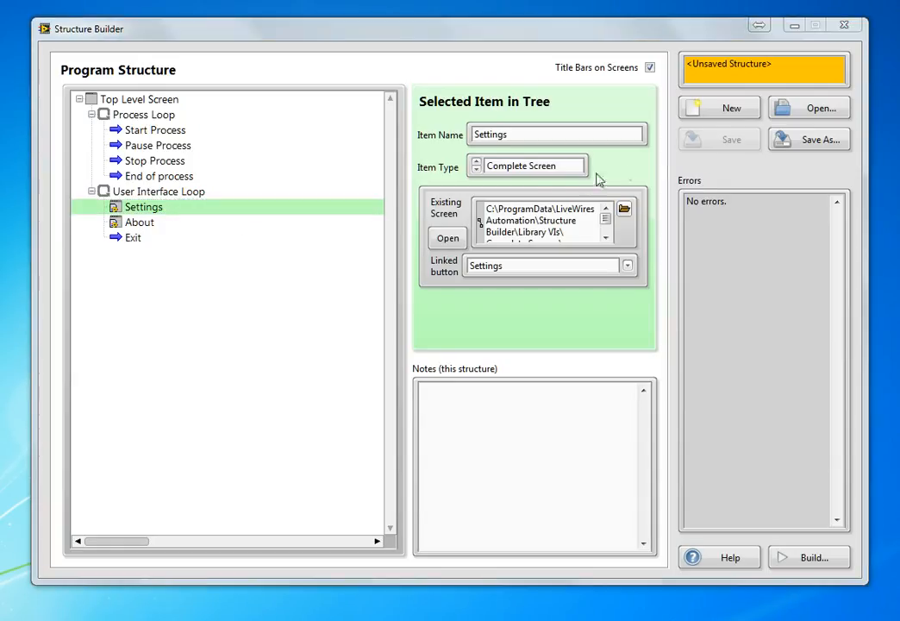
# Save the structure in the Structure Setups folder as My Structure Example.lvstruct.
pyautogui.click(793, 146)
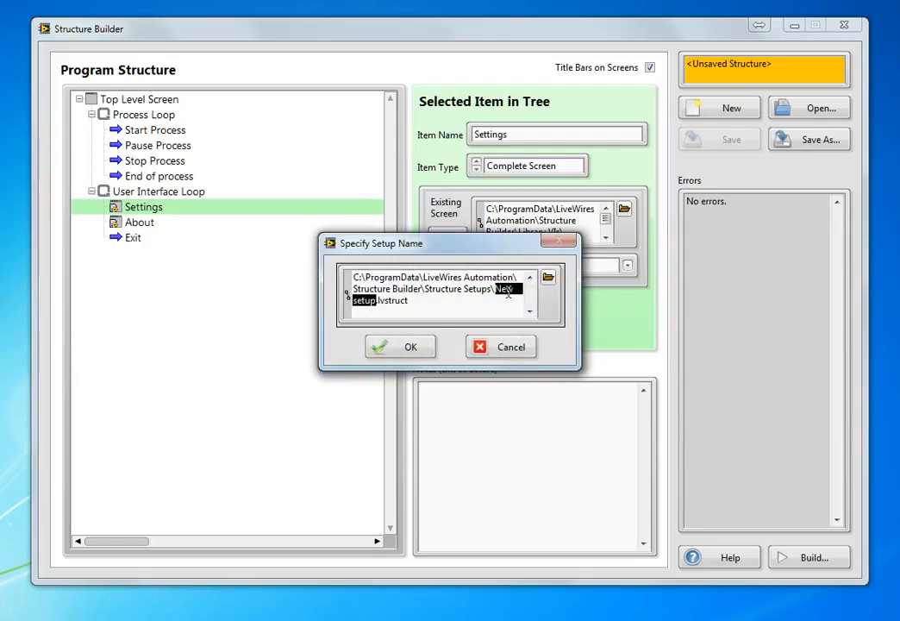
pyautogui.press('BackSpace')
pyautogui.write('My ')
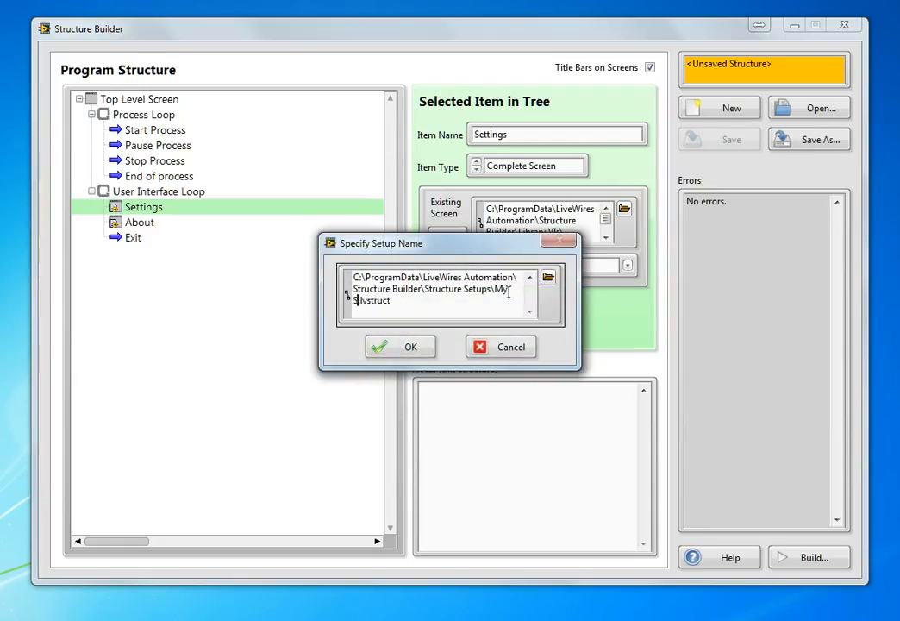
pyautogui.write('Structure Example')
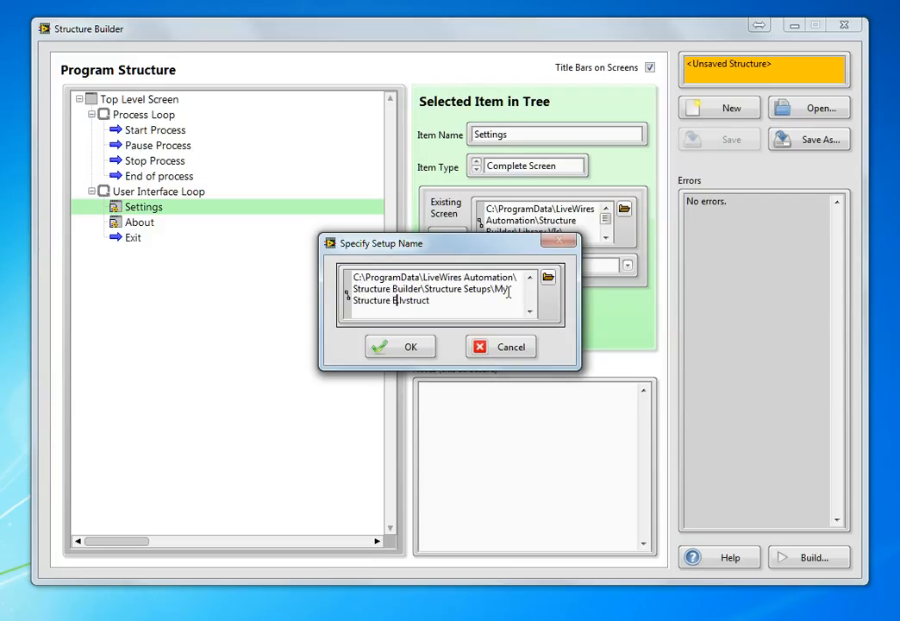
pyautogui.click(407, 352)
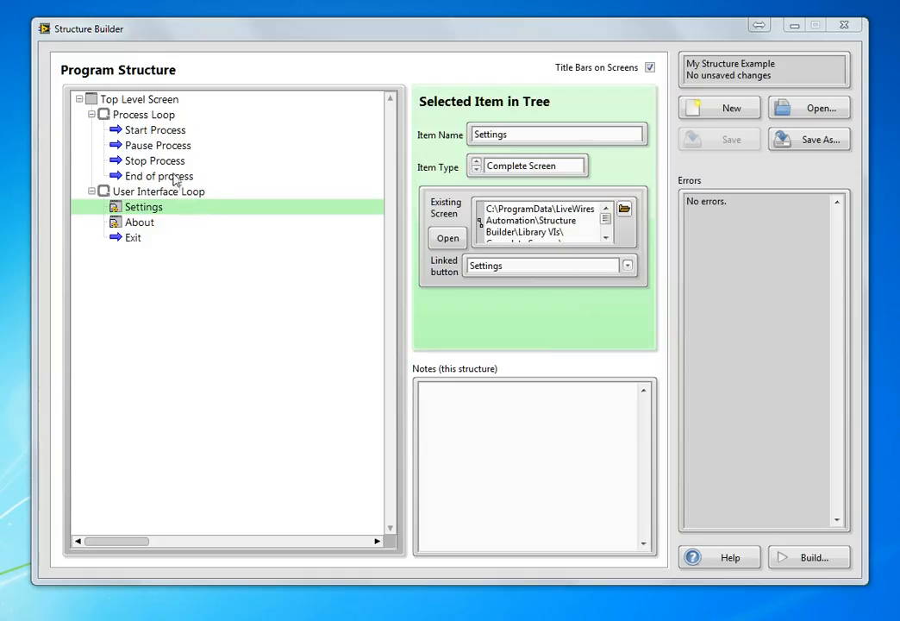
# Copy the whole Top Level Screen branch and open Test Example 2.lvstruct from the Examples folder.
pyautogui.rightClick(151, 104)
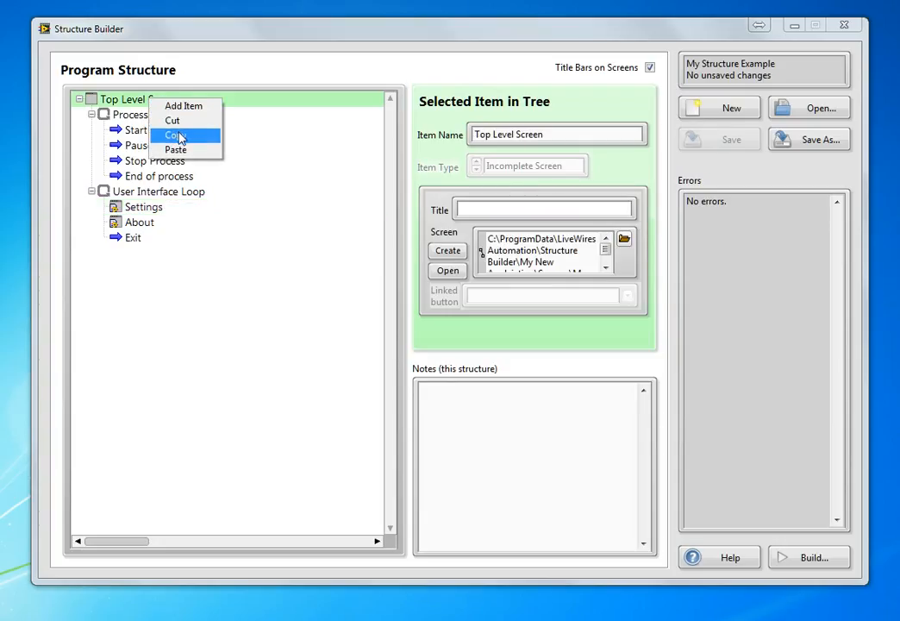
pyautogui.click(178, 136)
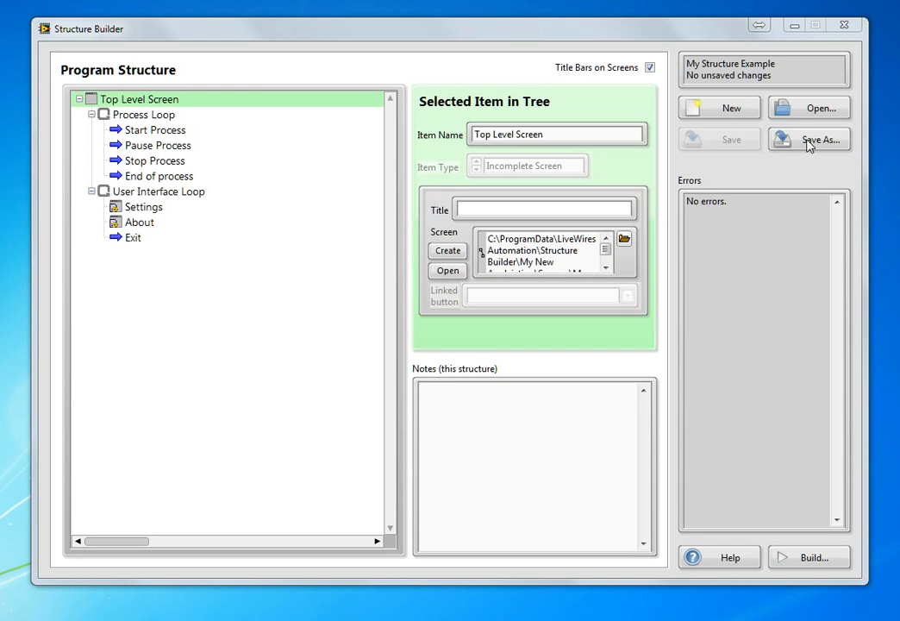
pyautogui.click(819, 110)
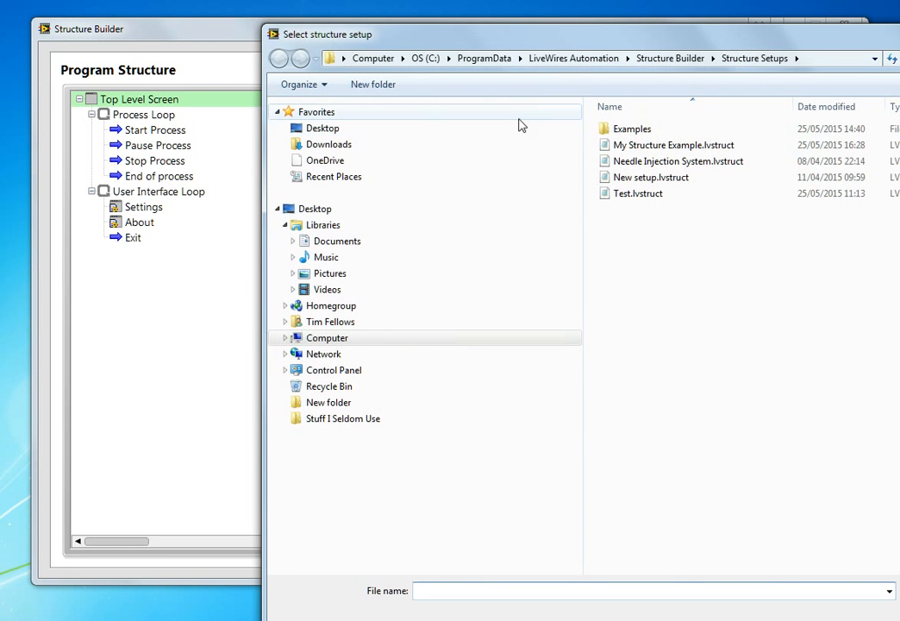
pyautogui.doubleClick(638, 129)
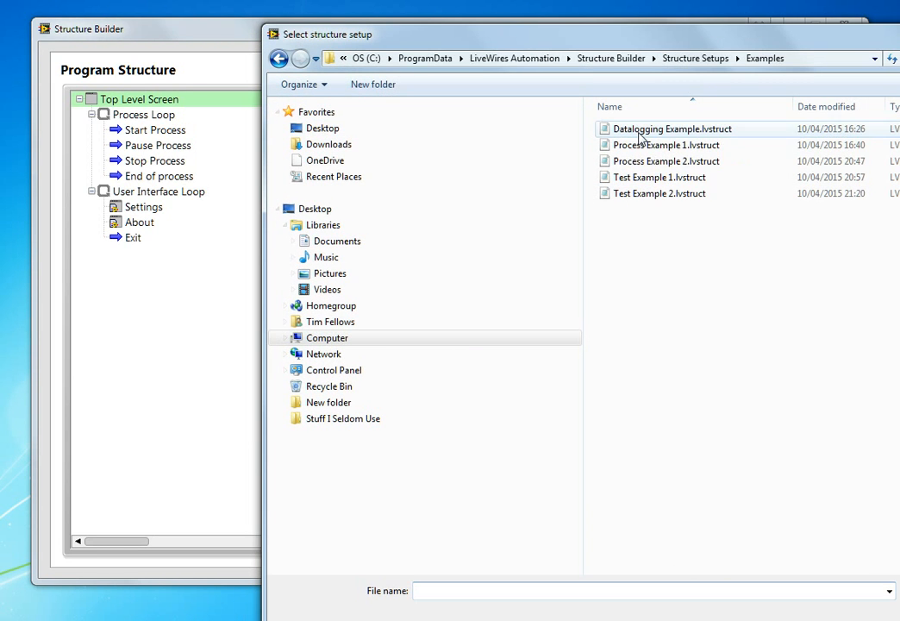
pyautogui.doubleClick(657, 195)
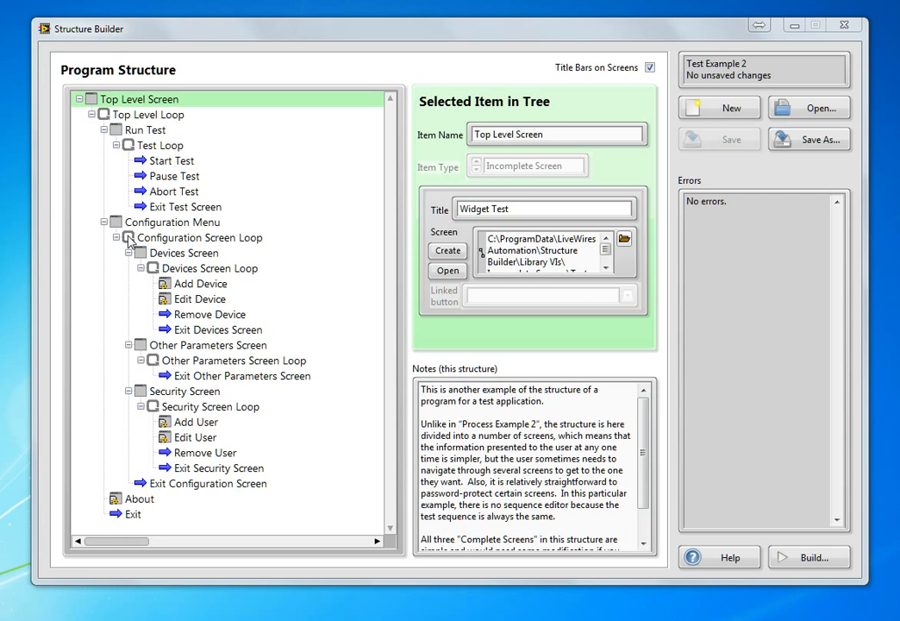
# Paste the copied Top Level Screen branch into the Configuration Screen Loop and inspect its pasted Top Level Screen, Settings and About items.
pyautogui.click(129, 241)
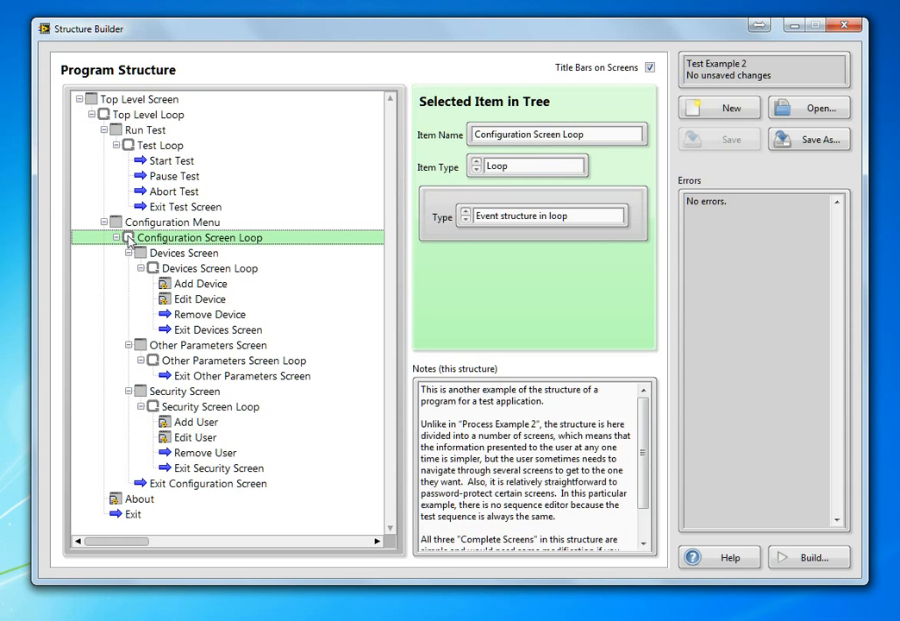
pyautogui.rightClick(129, 241)
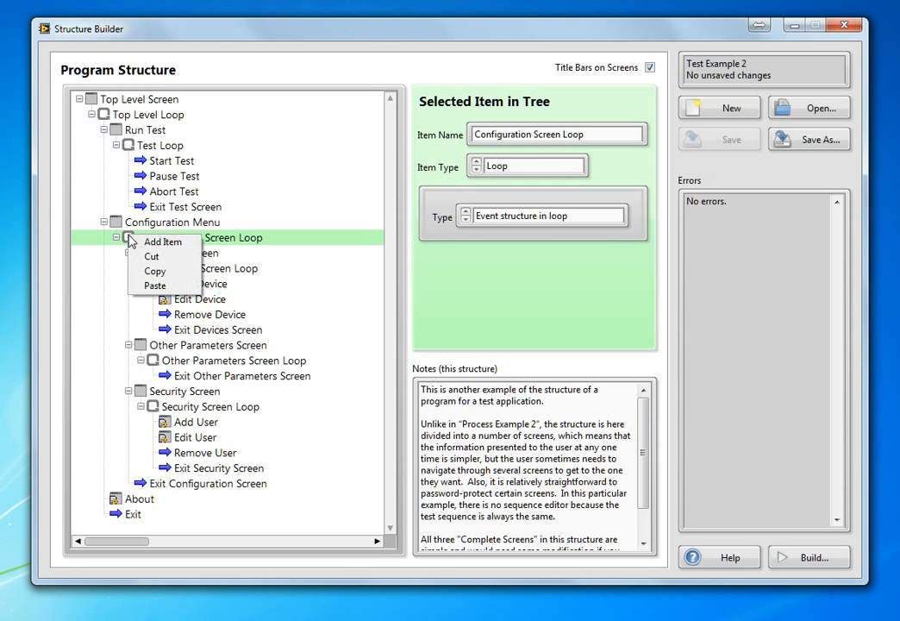
pyautogui.click(156, 286)
pyautogui.moveTo(388, 284); pyautogui.dragTo(389, 306)
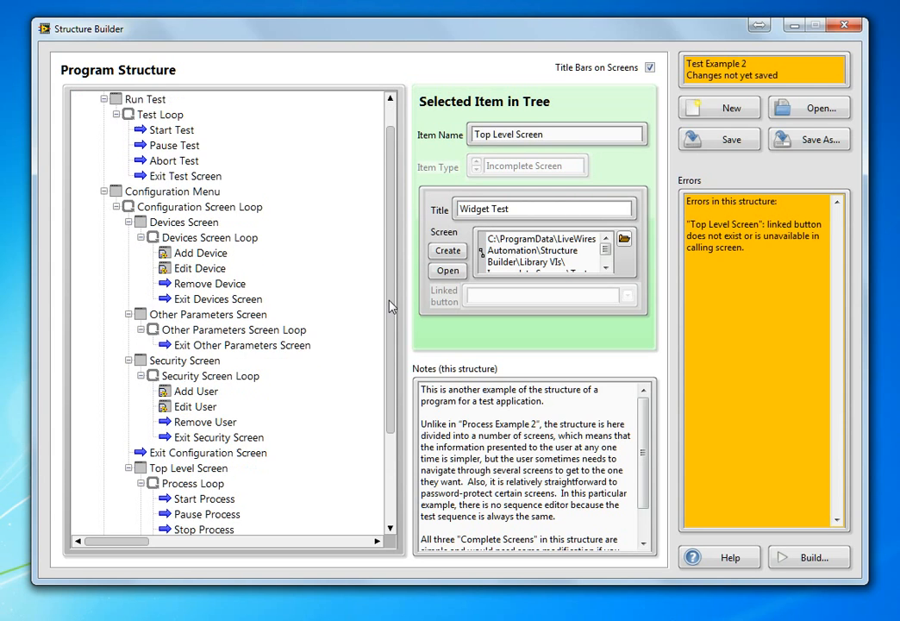
pyautogui.scroll(-2, 261, 345)
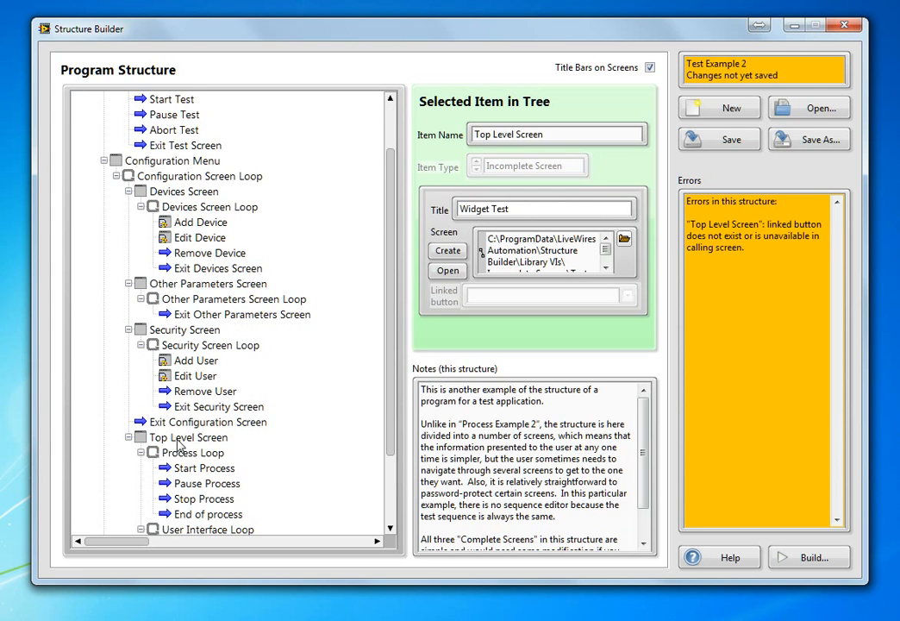
pyautogui.click(179, 441)
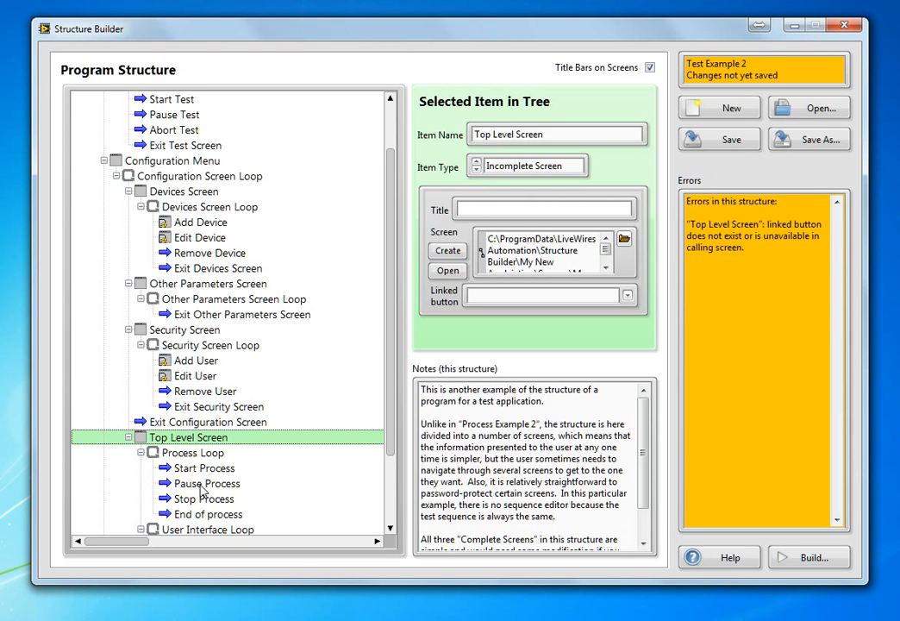
pyautogui.moveTo(391, 416); pyautogui.dragTo(391, 479)
pyautogui.click(194, 470)
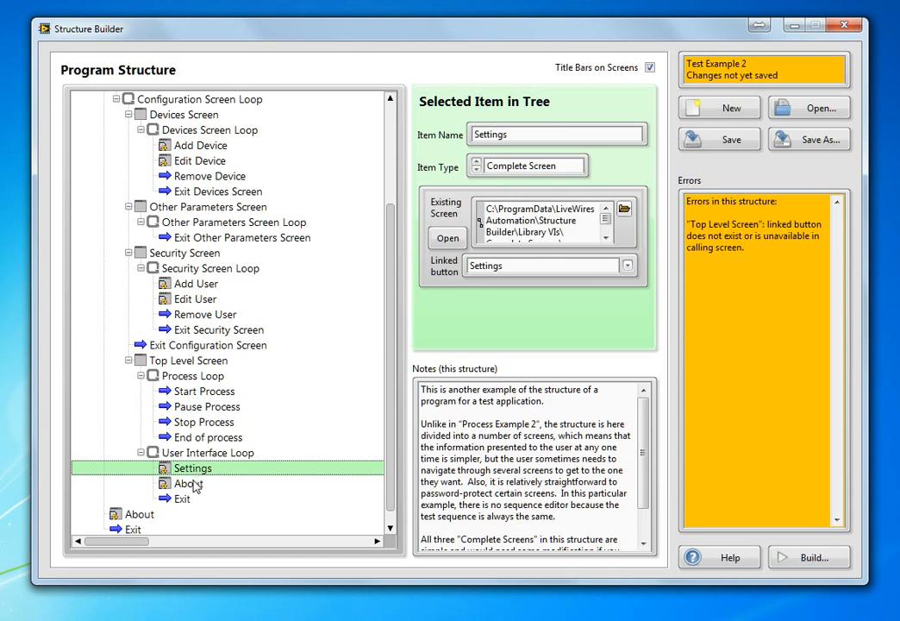
pyautogui.click(191, 483)
pyautogui.click(182, 362)
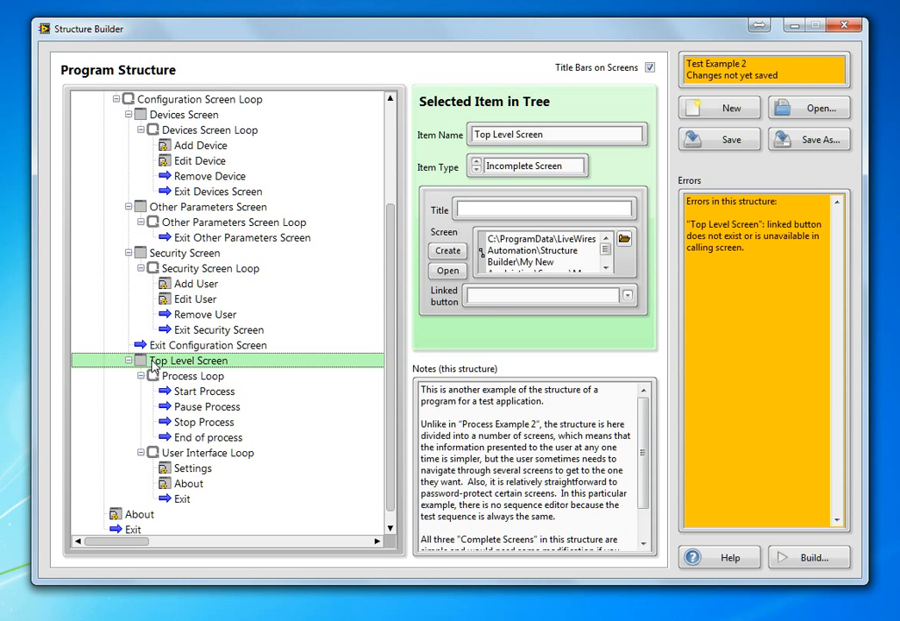
pyautogui.click(712, 619)
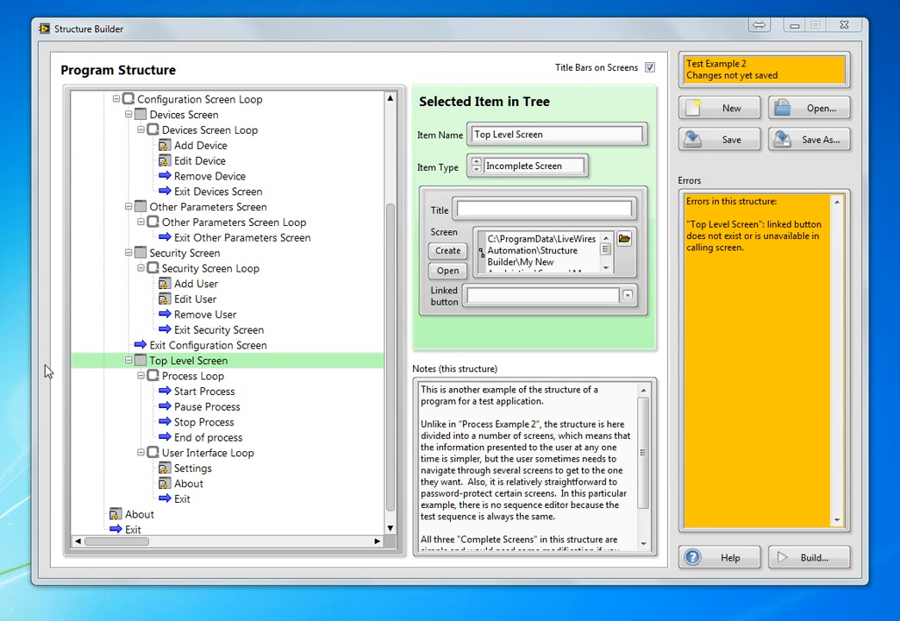
# Move the pasted Top Level Screen branch into the Other Parameters Screen Loop and from there into the Devices Screen Loop.
pyautogui.click(144, 344)
pyautogui.moveTo(145, 344); pyautogui.dragTo(186, 228)
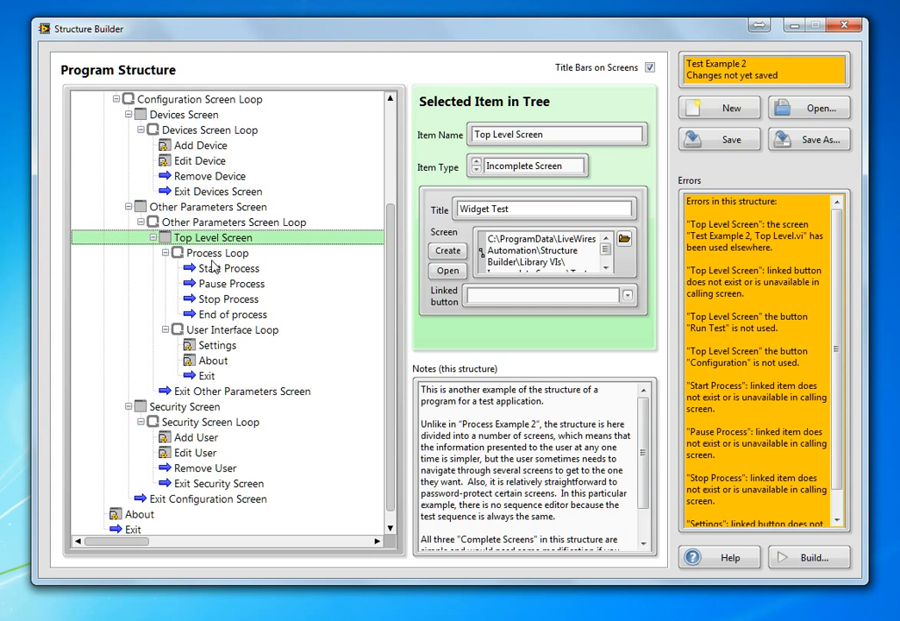
pyautogui.moveTo(167, 242); pyautogui.dragTo(190, 135)
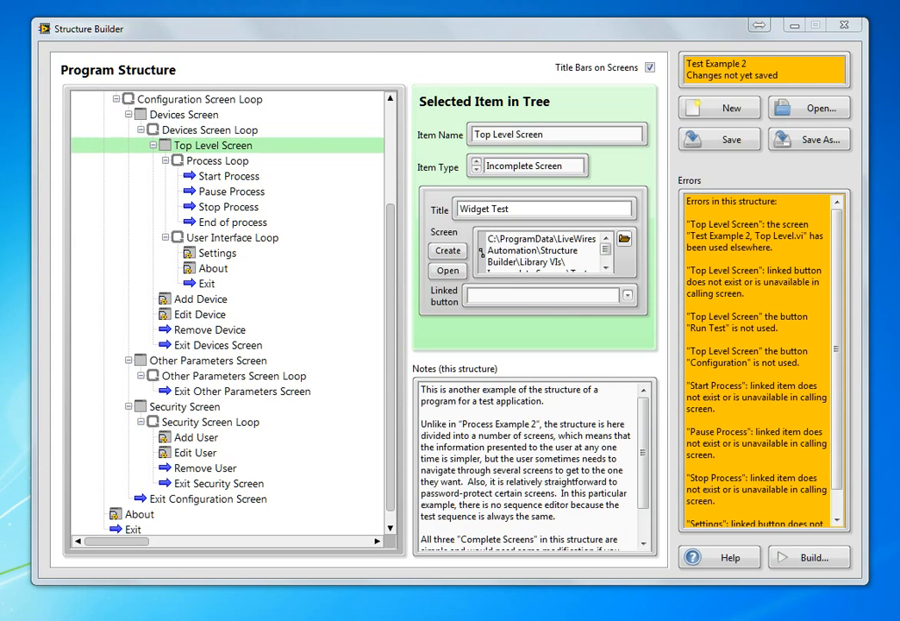
# Discard the unsaved changes to Test Example 2 by opening My Structure Example.lvstruct, and select its Top Level Screen.
pyautogui.click(810, 112)
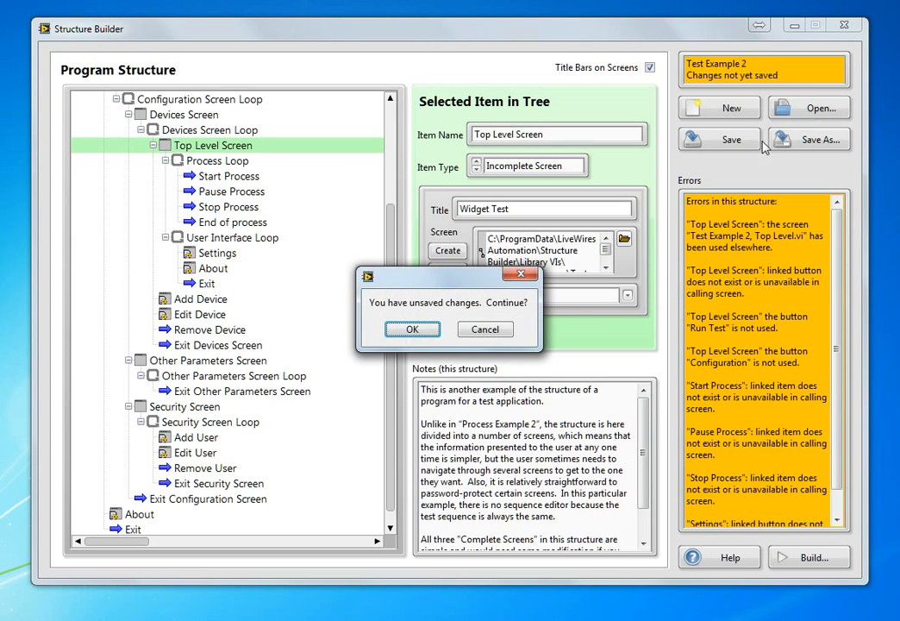
pyautogui.click(411, 330)
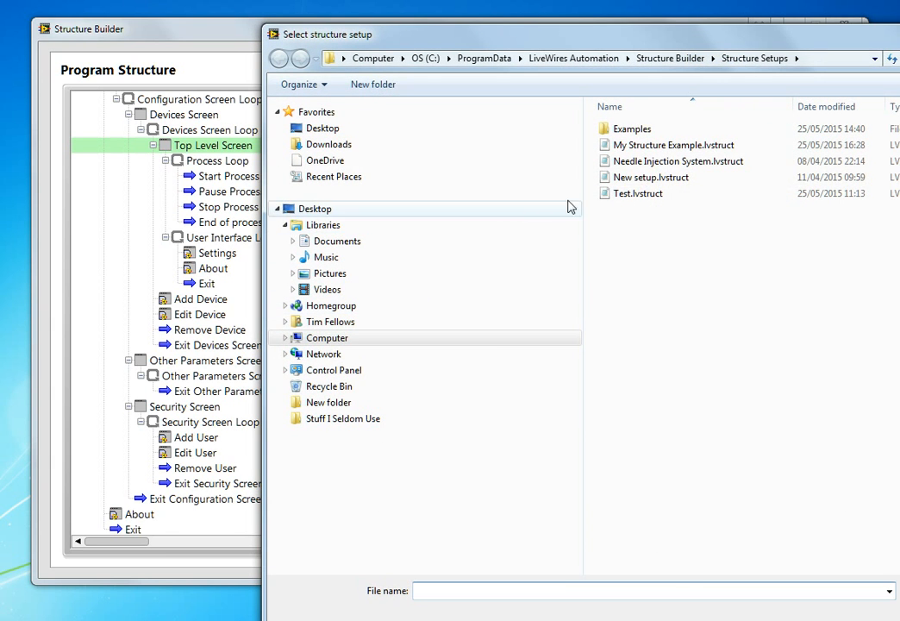
pyautogui.doubleClick(642, 147)
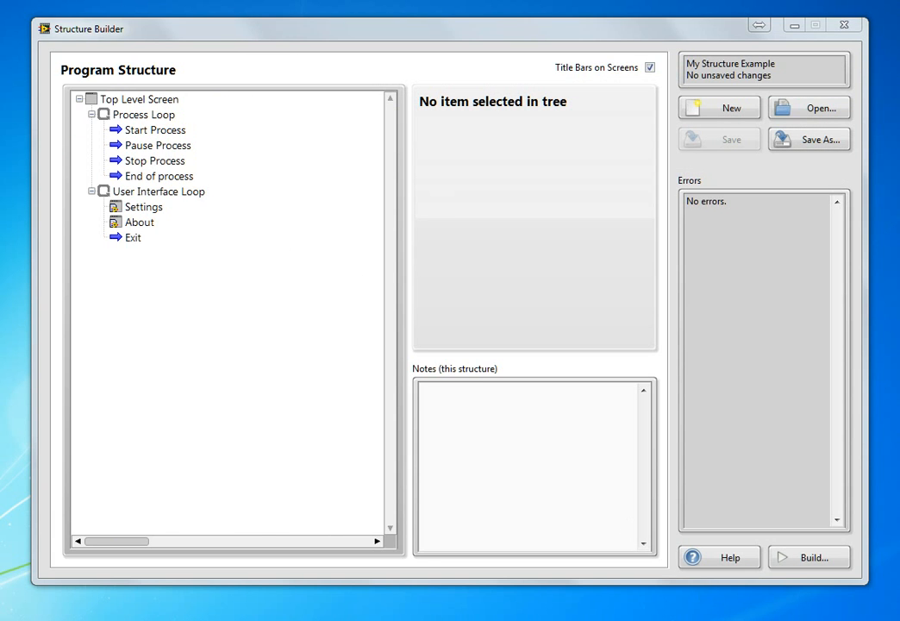
pyautogui.click(139, 99)
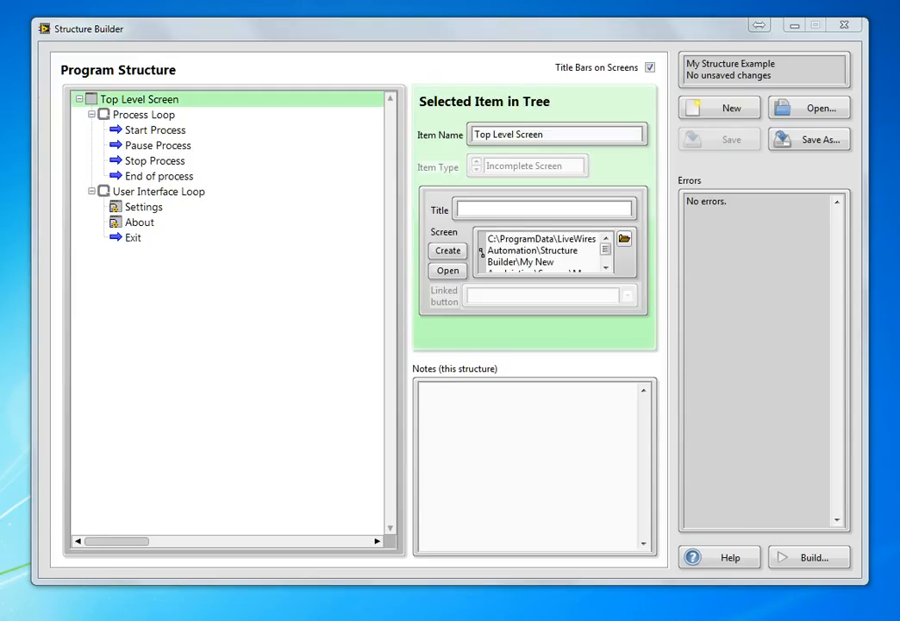